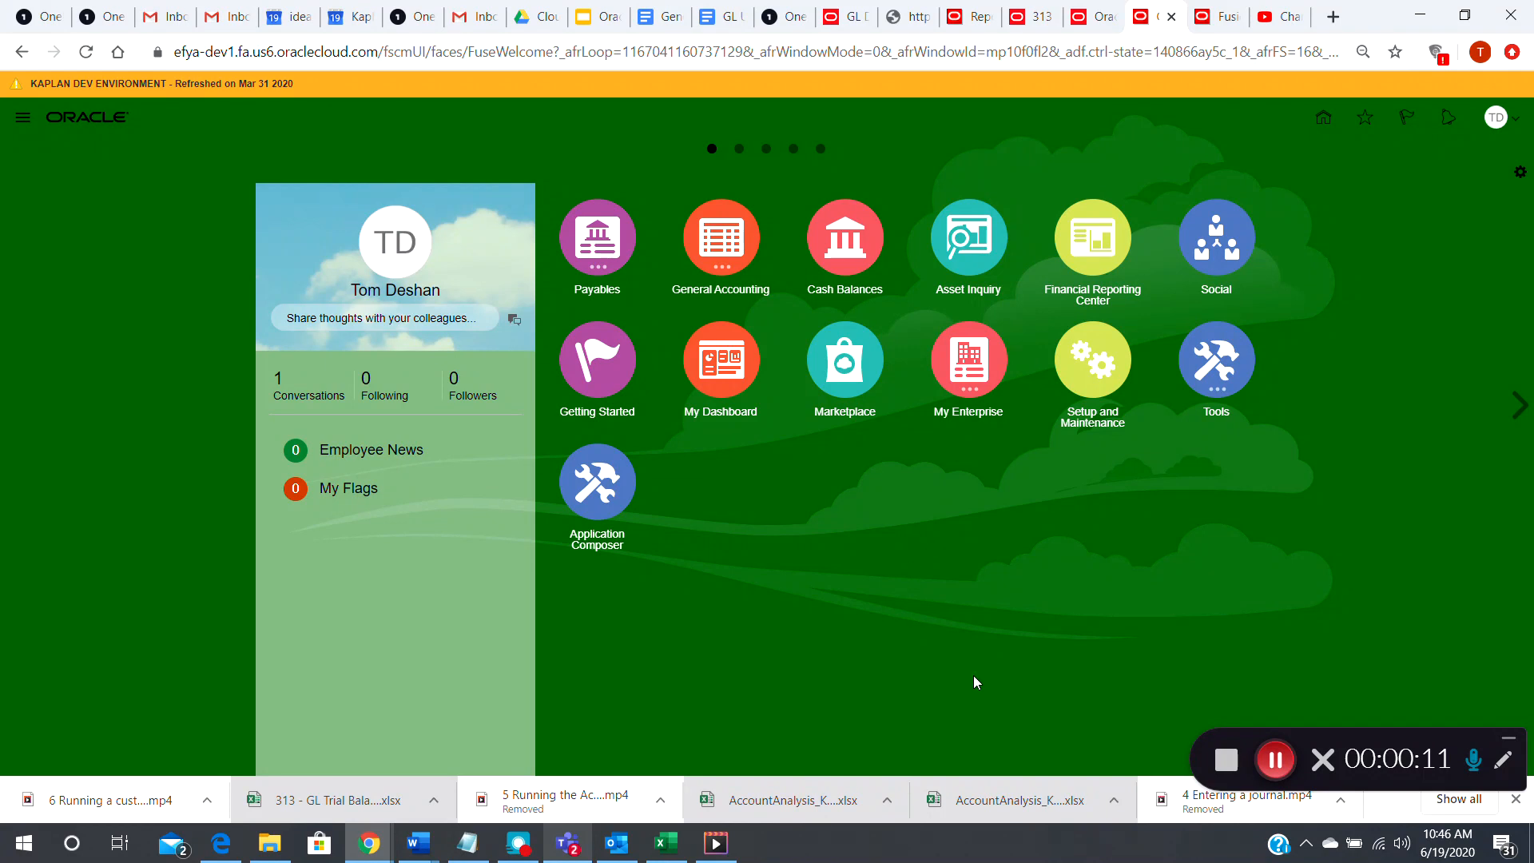
Open Reports and Analytics from the Tools group and browse the report catalog
click(1279, 763)
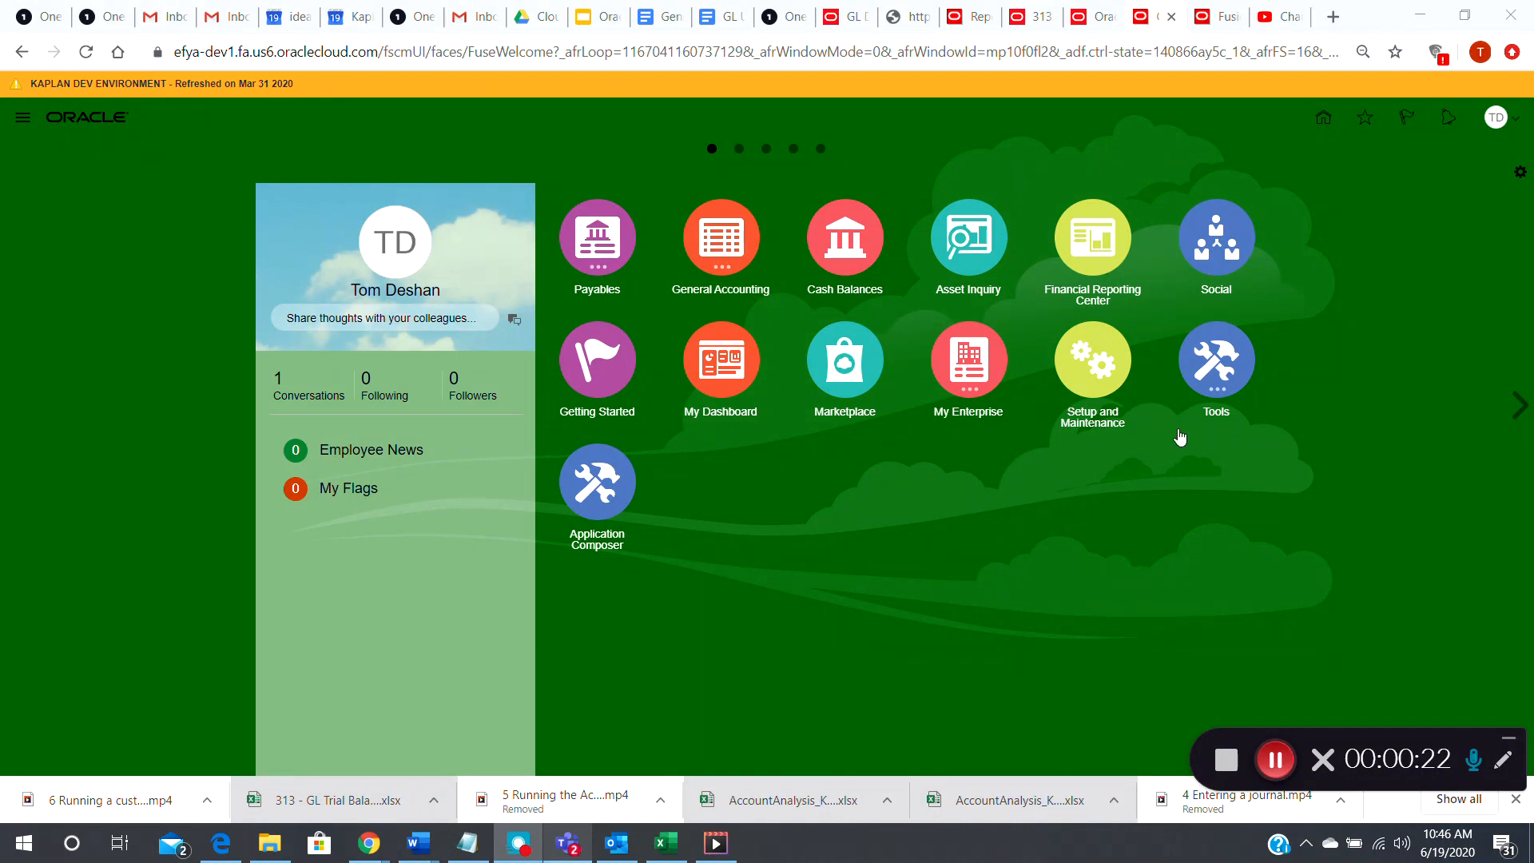
click(1214, 395)
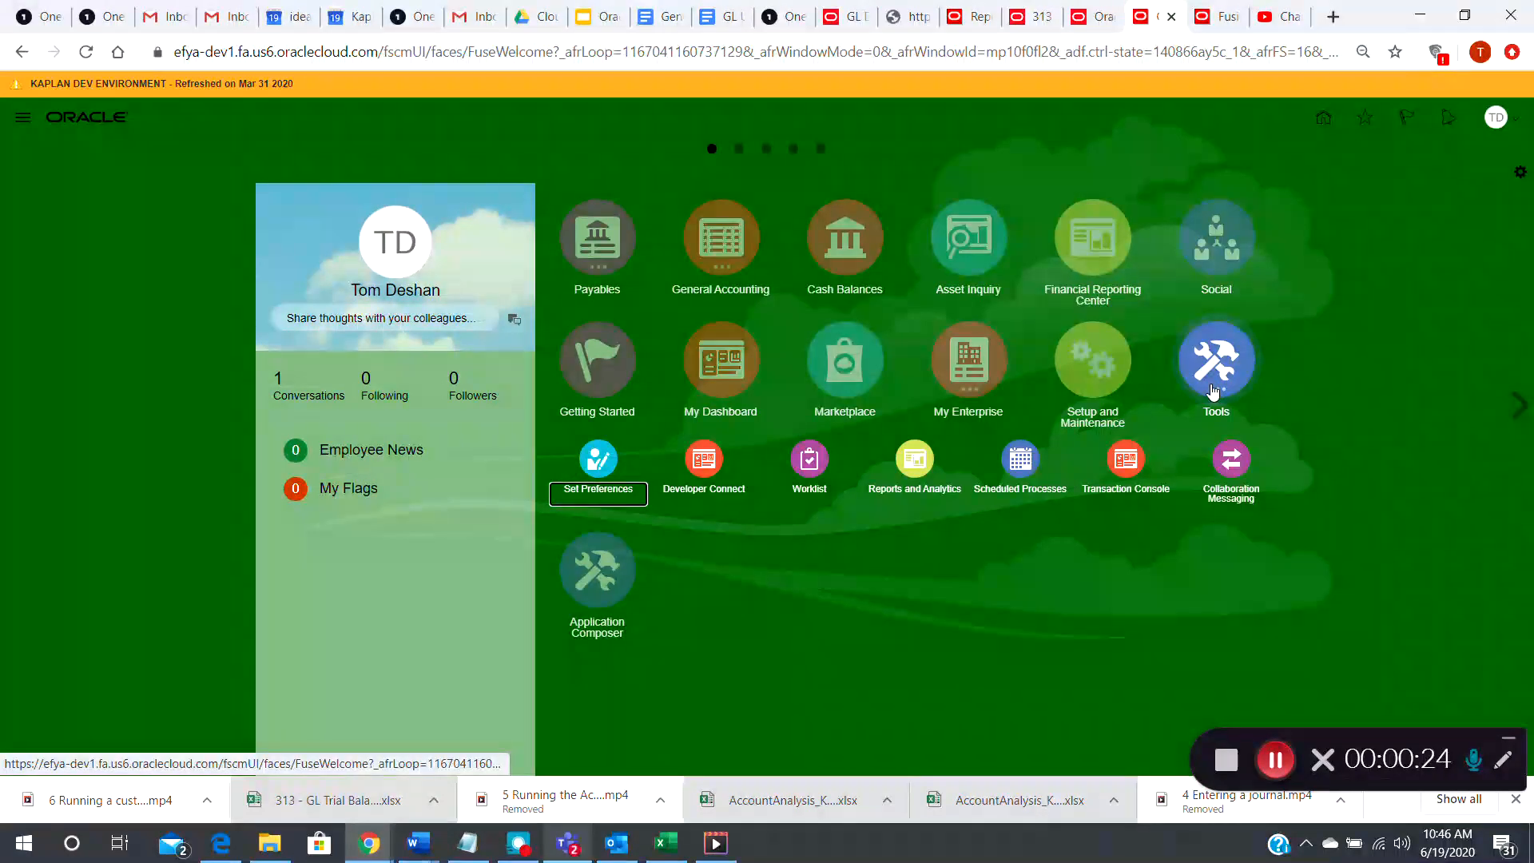
click(919, 485)
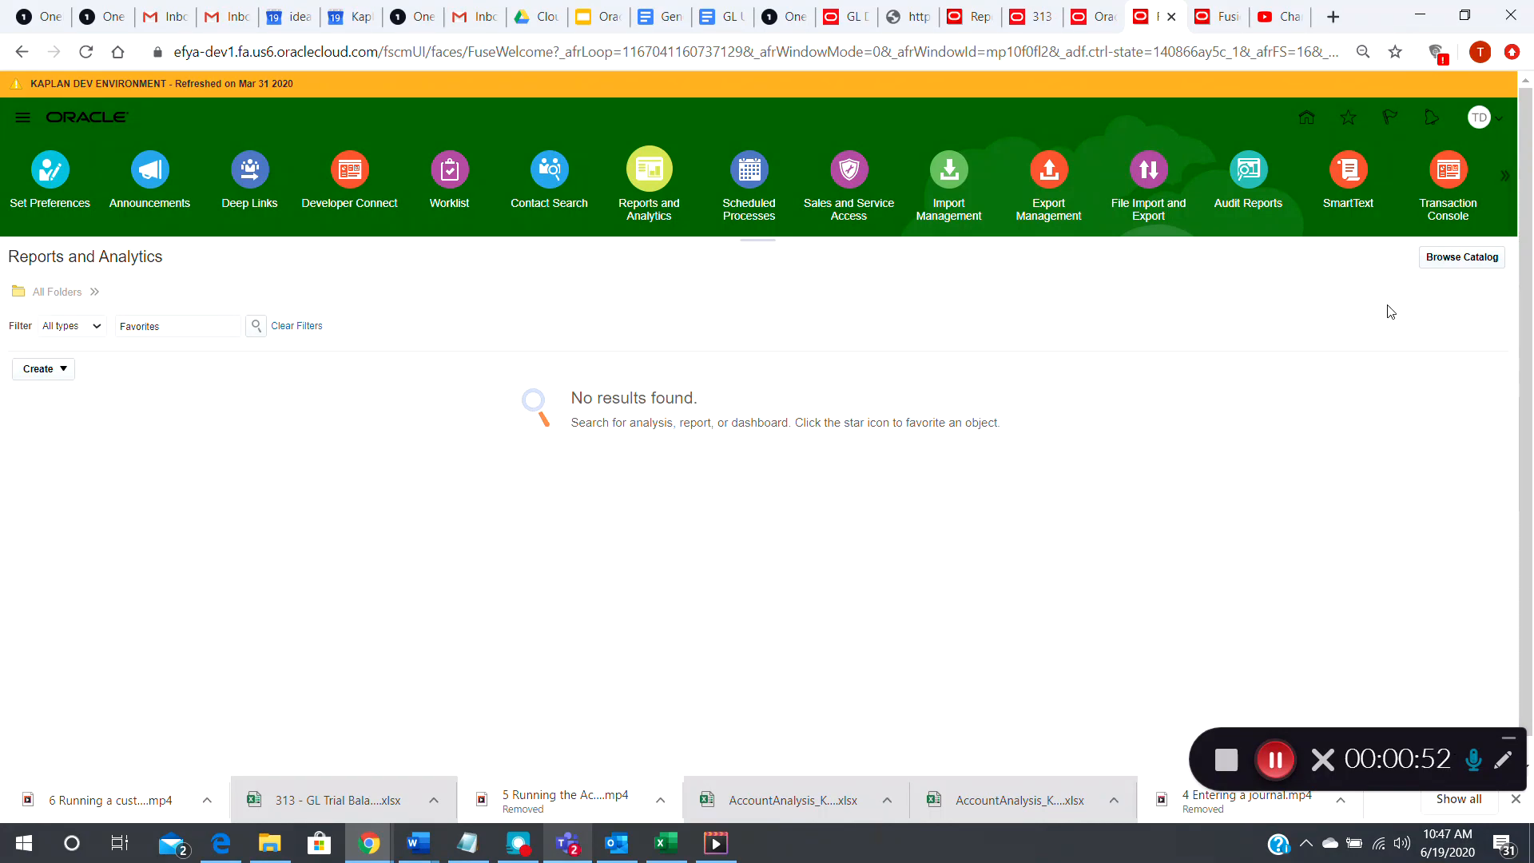
click(1456, 259)
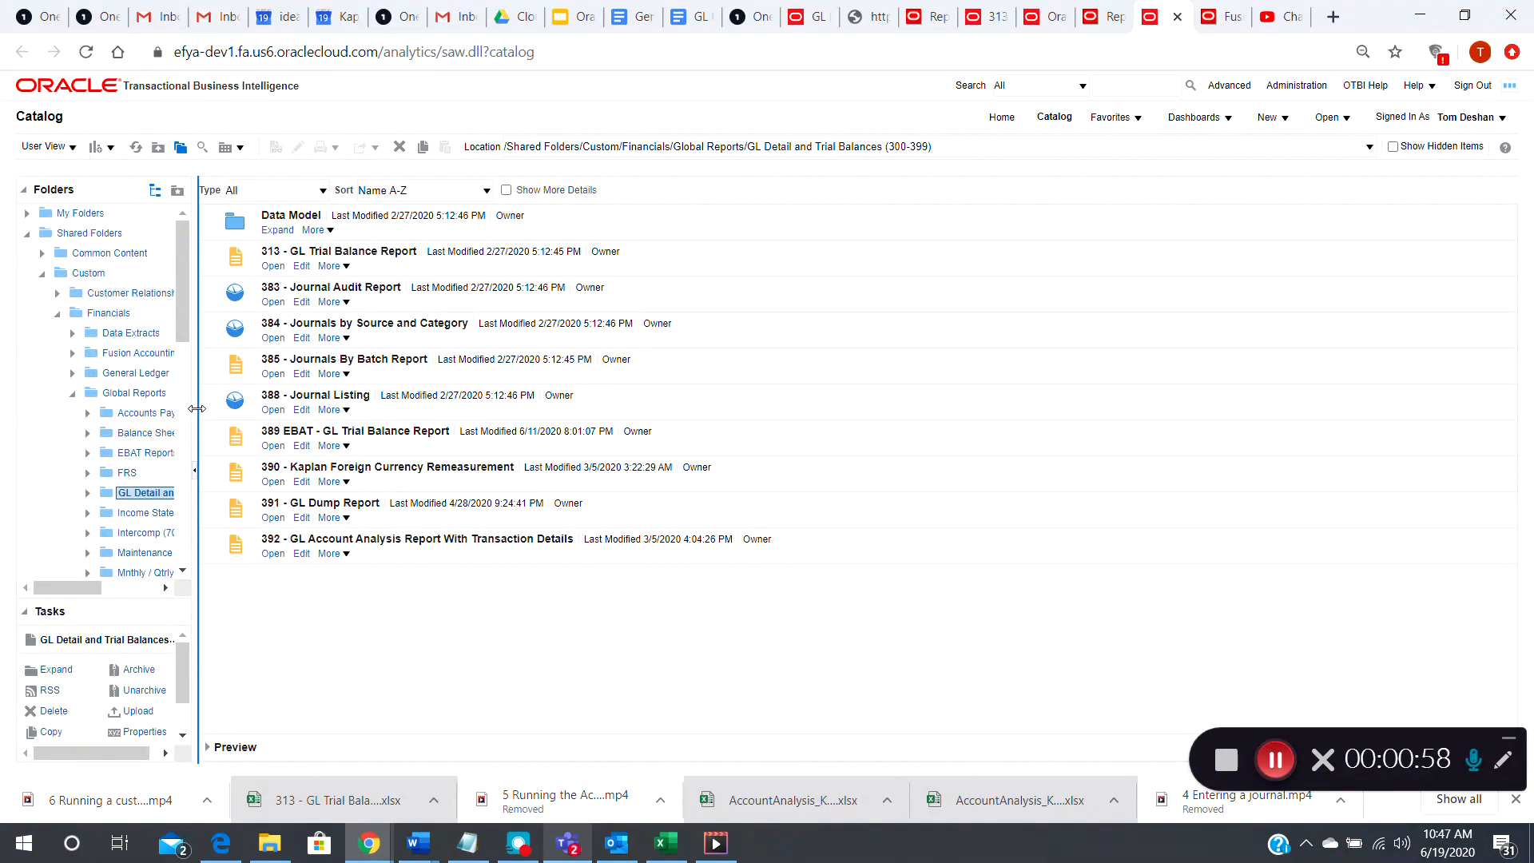
Widen the folder tree and view the Accounts Payable (800-899) folder under Shared Folders, Custom, Financials, Global Reports
drag(232, 413, 345, 441)
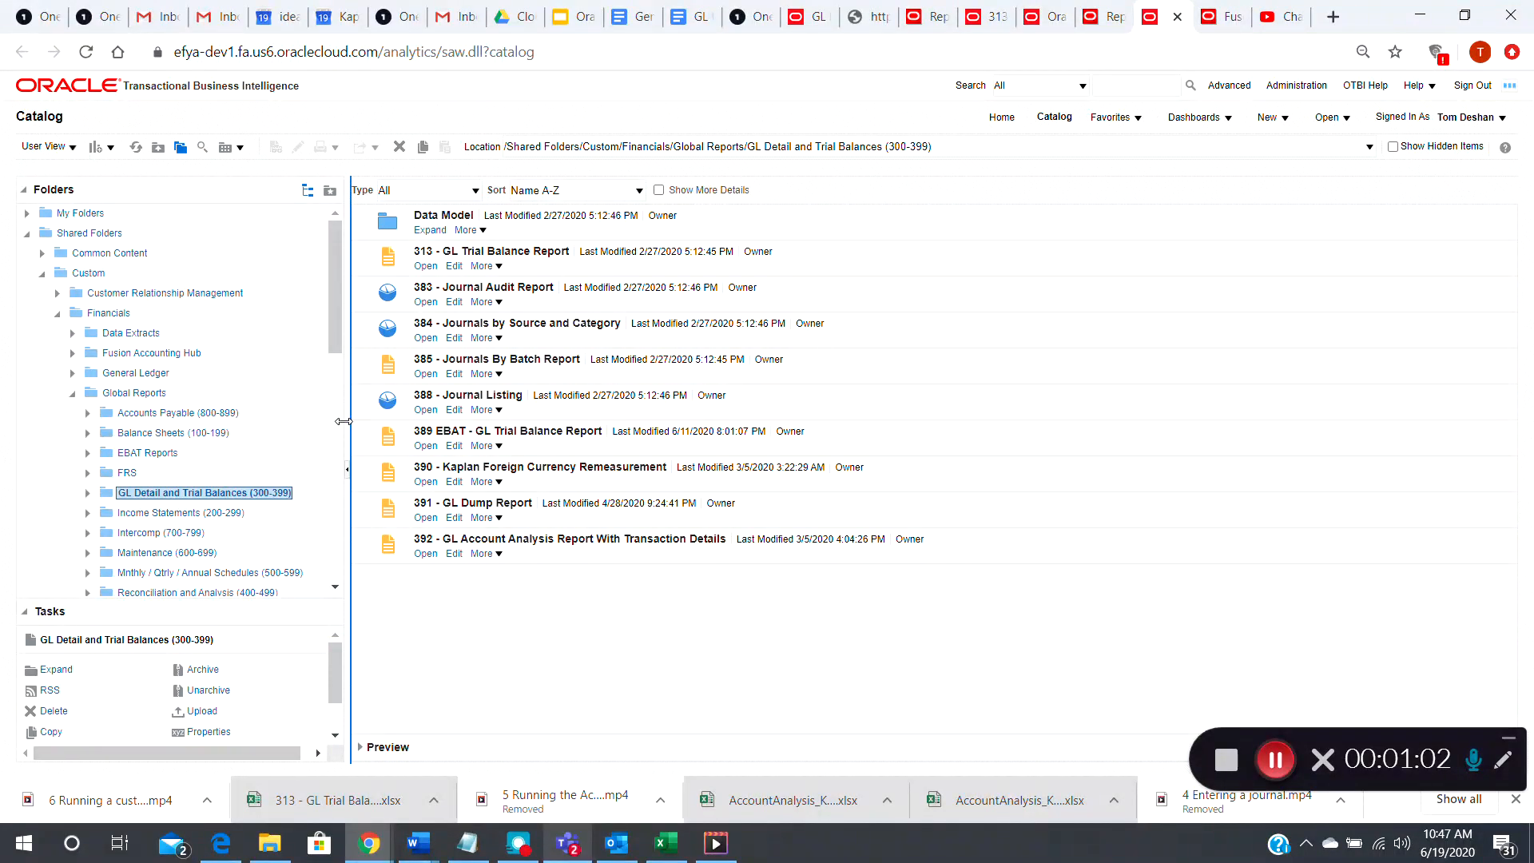
click(27, 234)
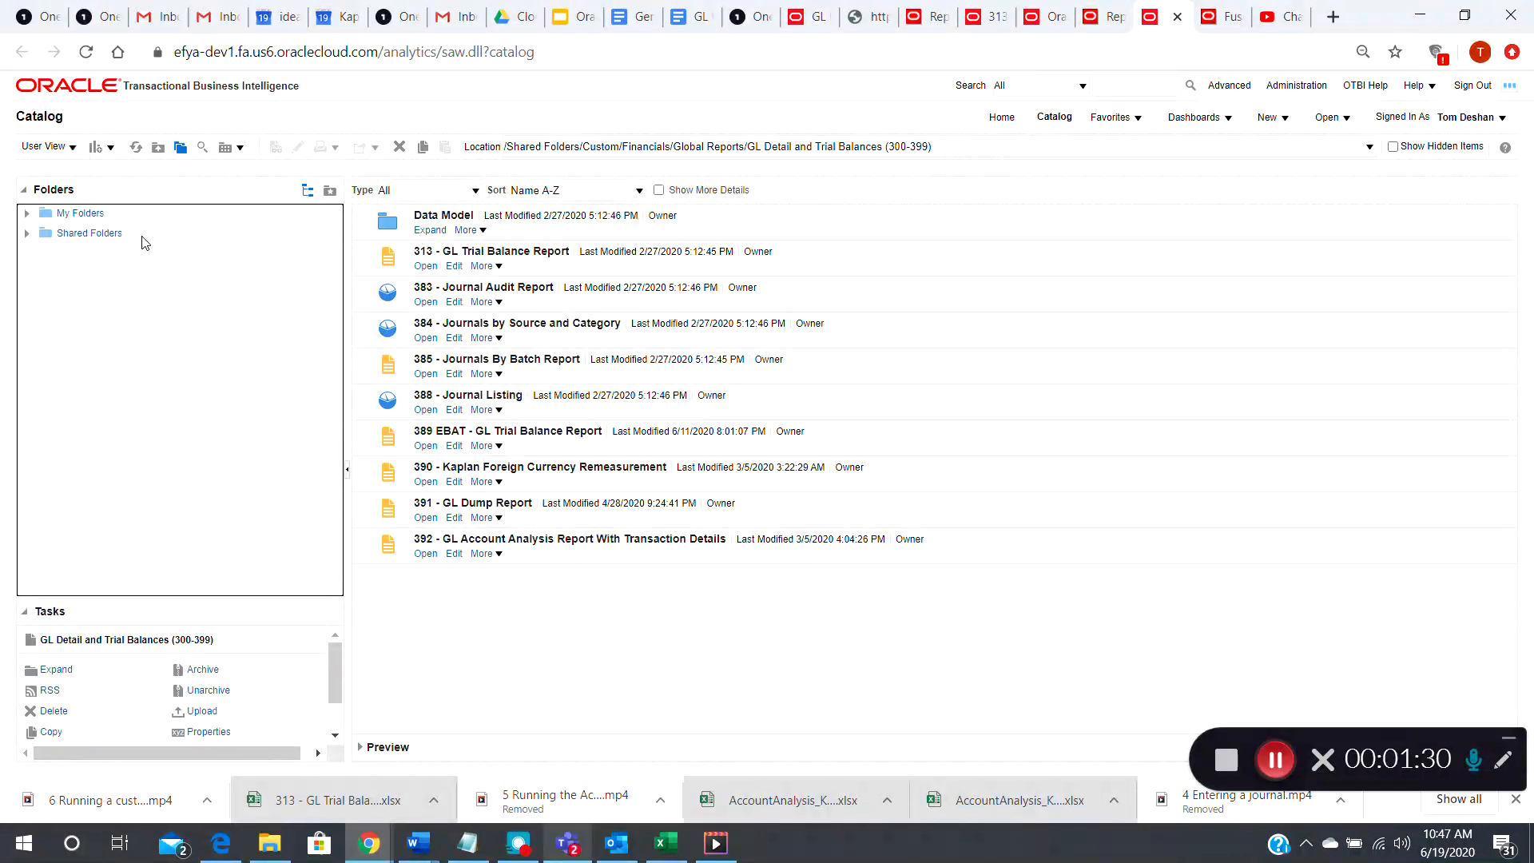
click(27, 235)
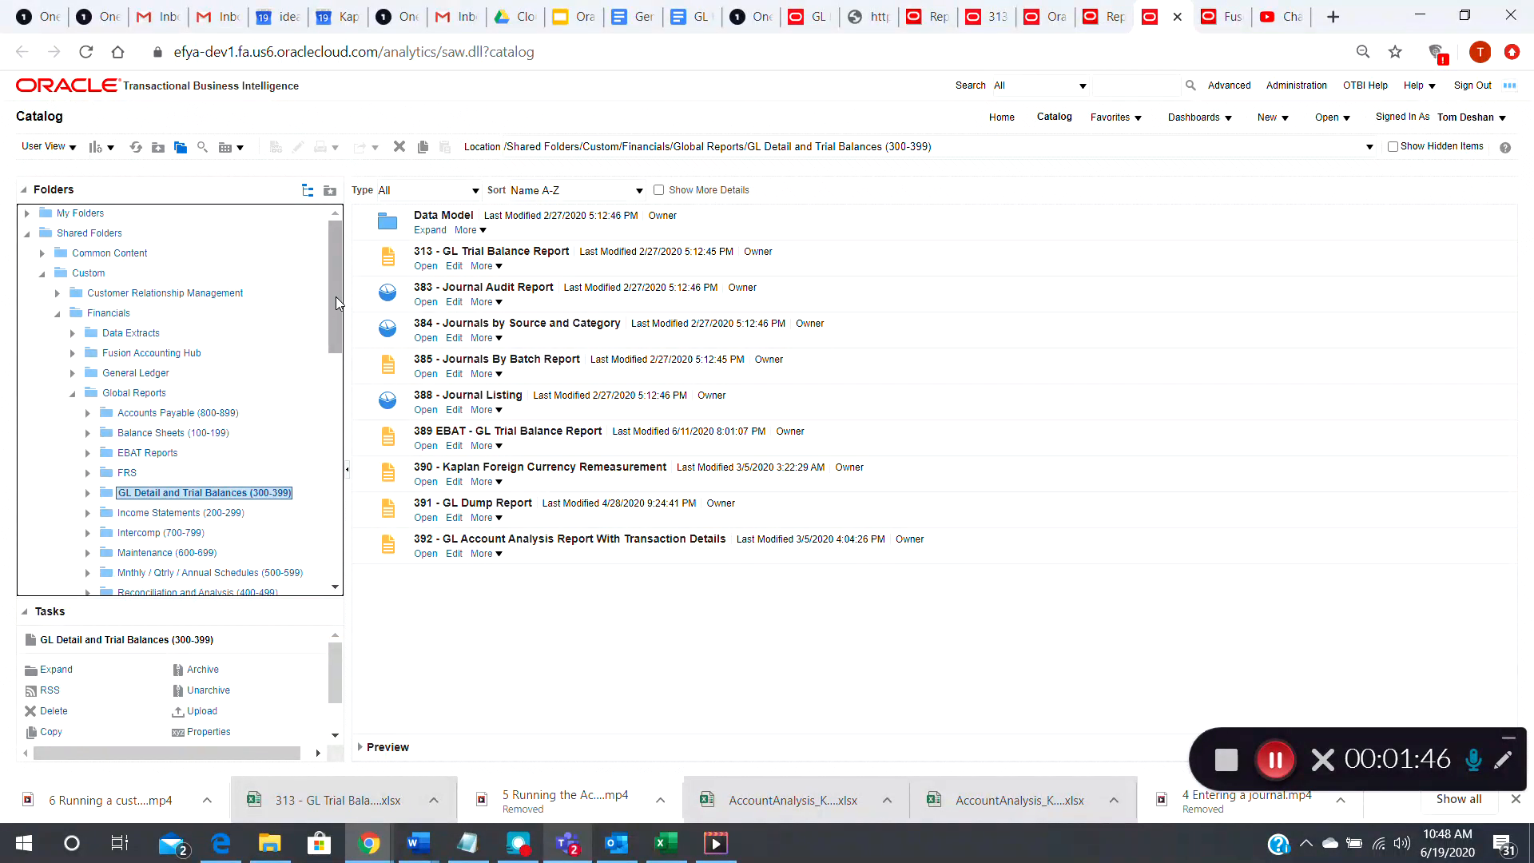
drag(336, 296, 341, 337)
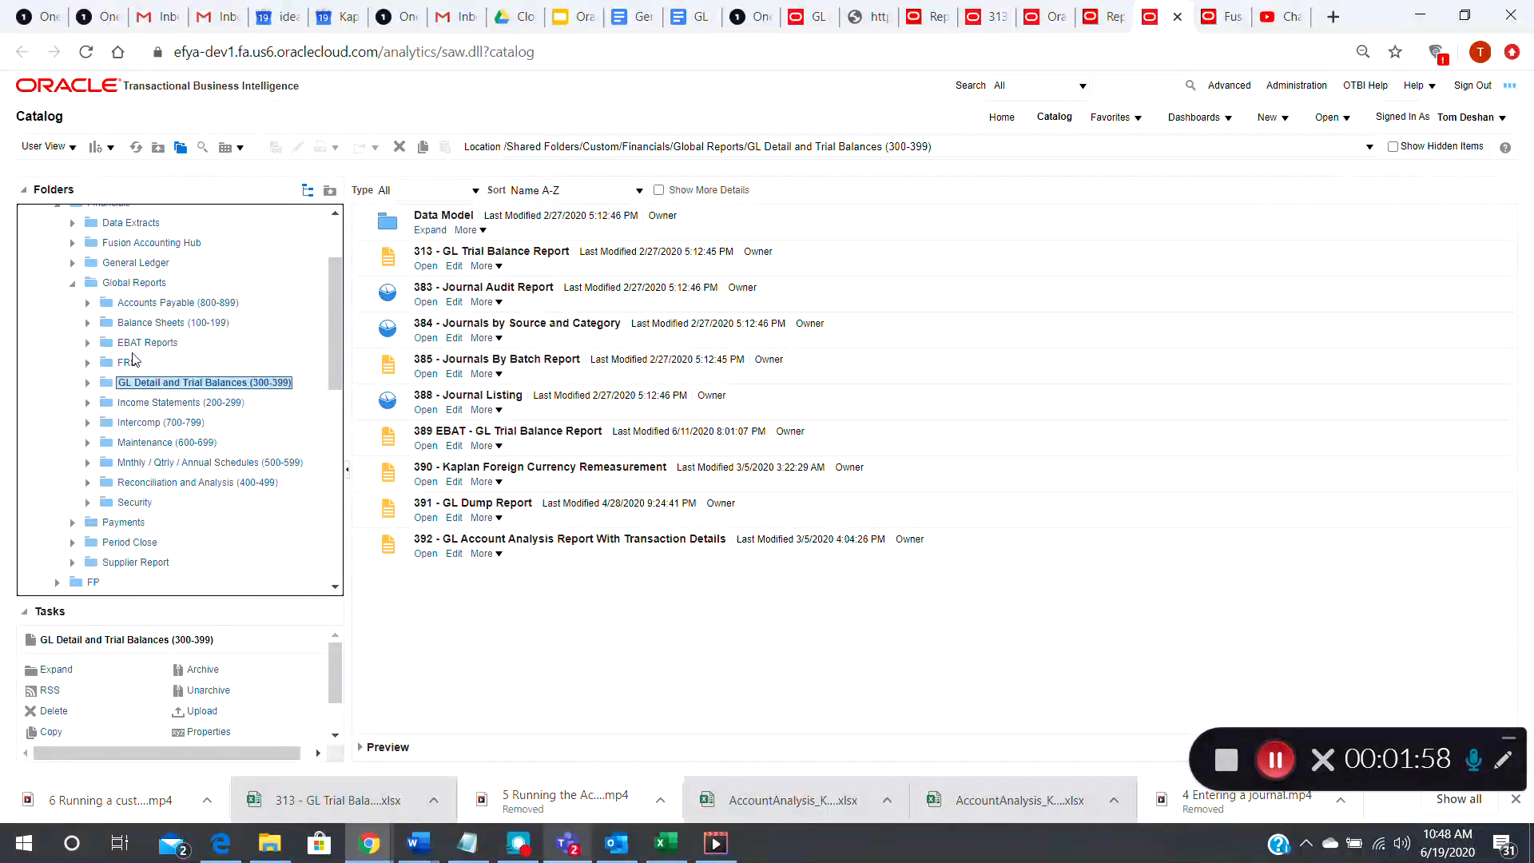
click(164, 303)
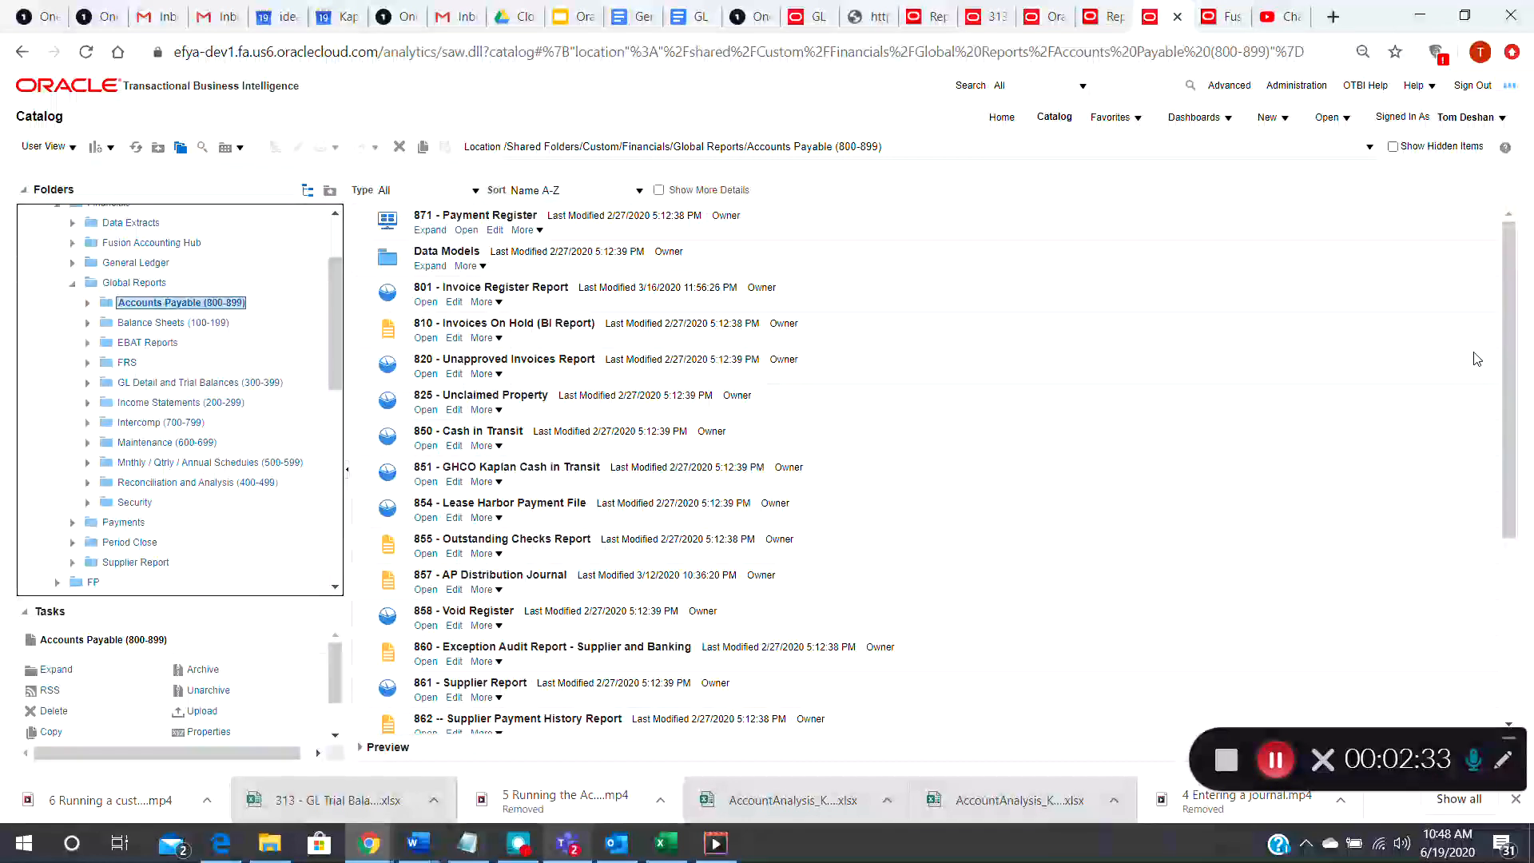
Open the 388 - Journal Listing report from the GL Detail and Trial Balances (300-399) folder
click(1275, 759)
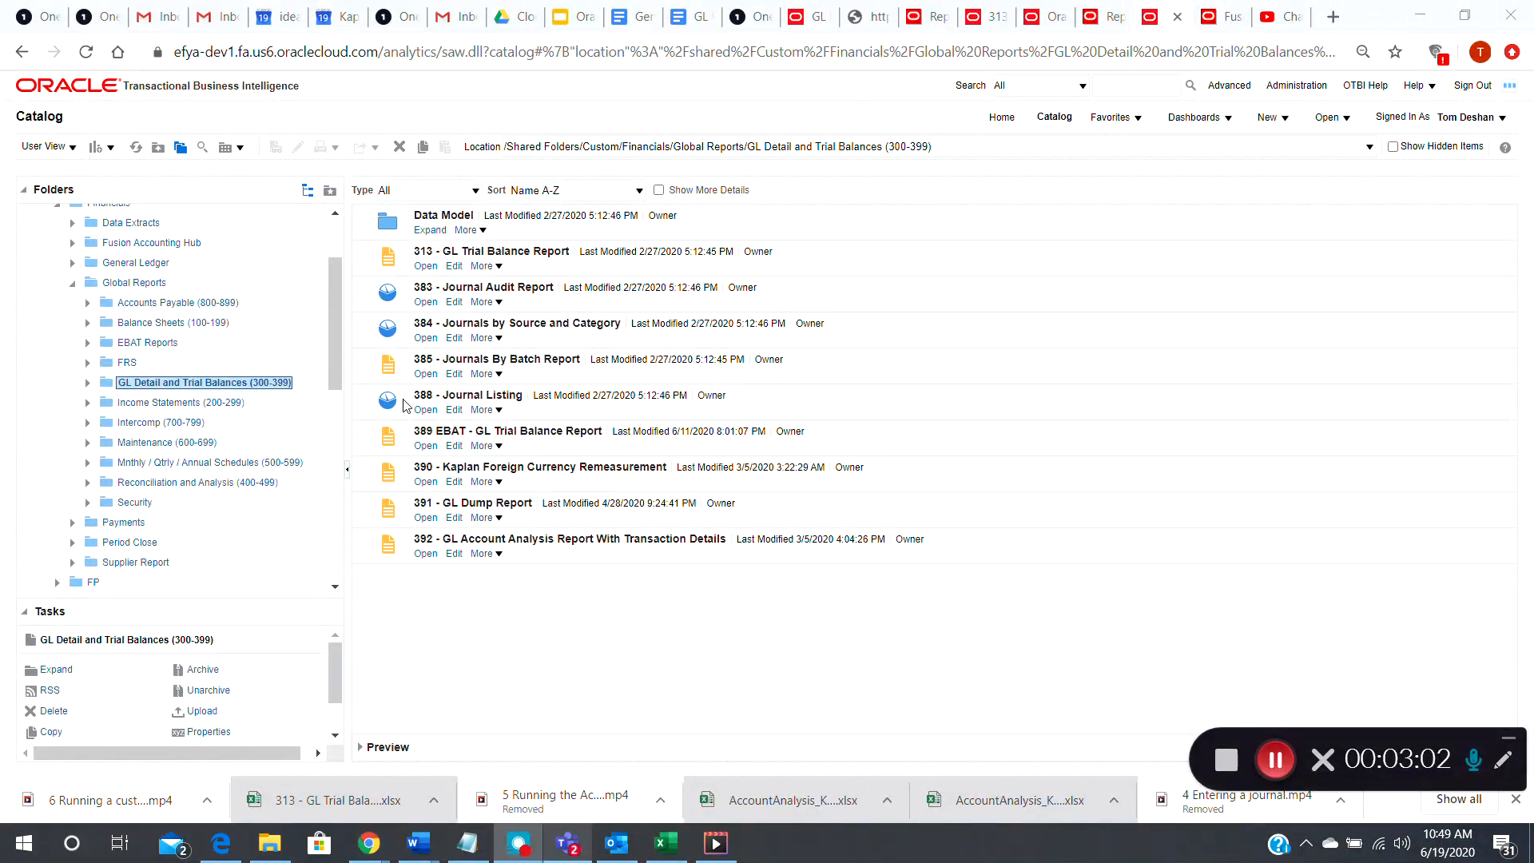
click(426, 410)
click(427, 411)
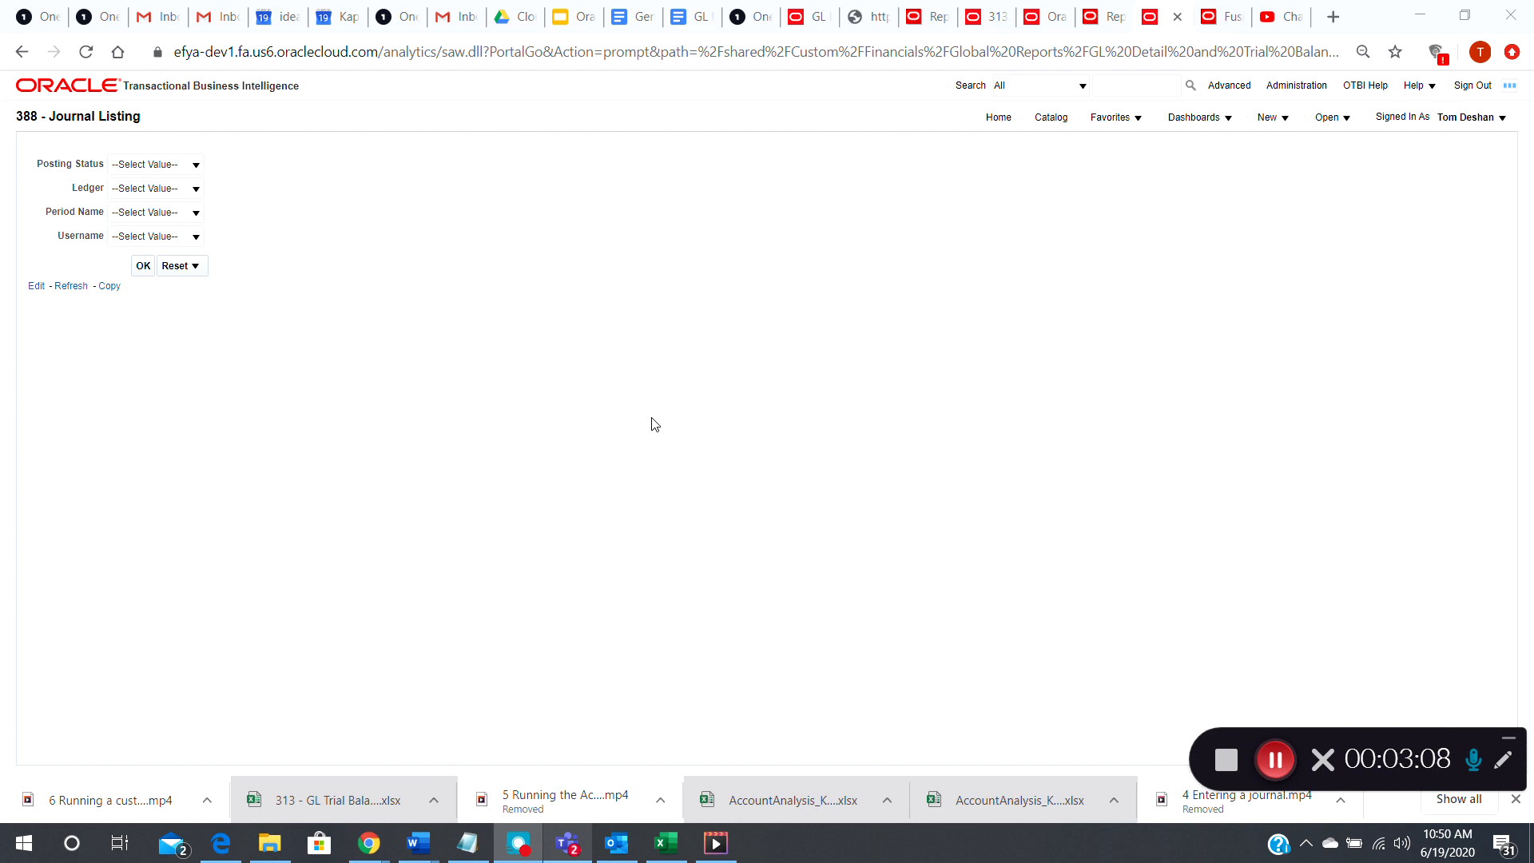
Set the report's Posting Status prompt to (All Column Values)
click(196, 166)
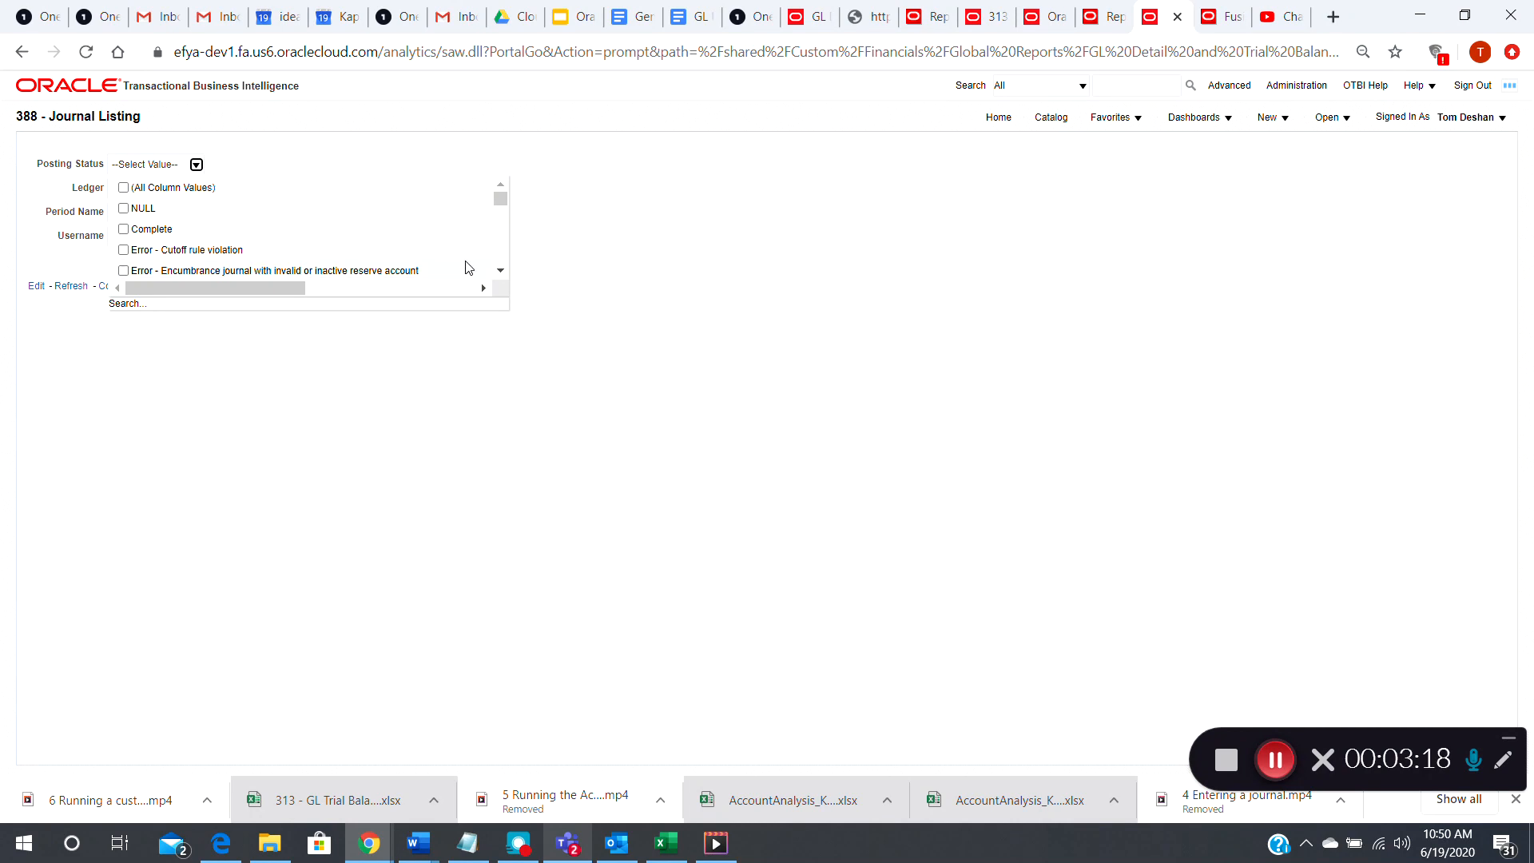
click(124, 189)
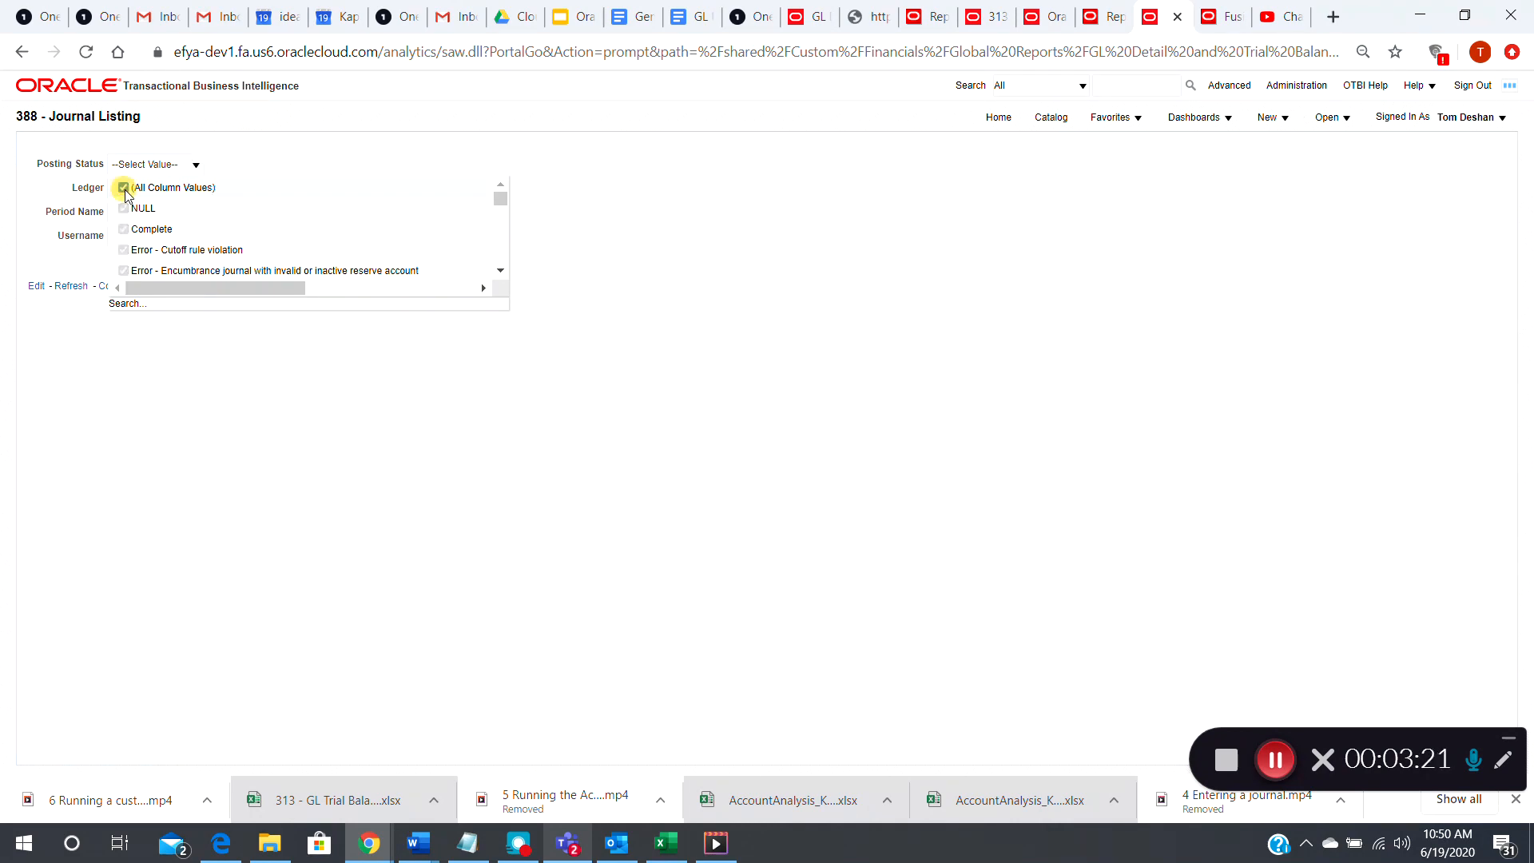
click(318, 342)
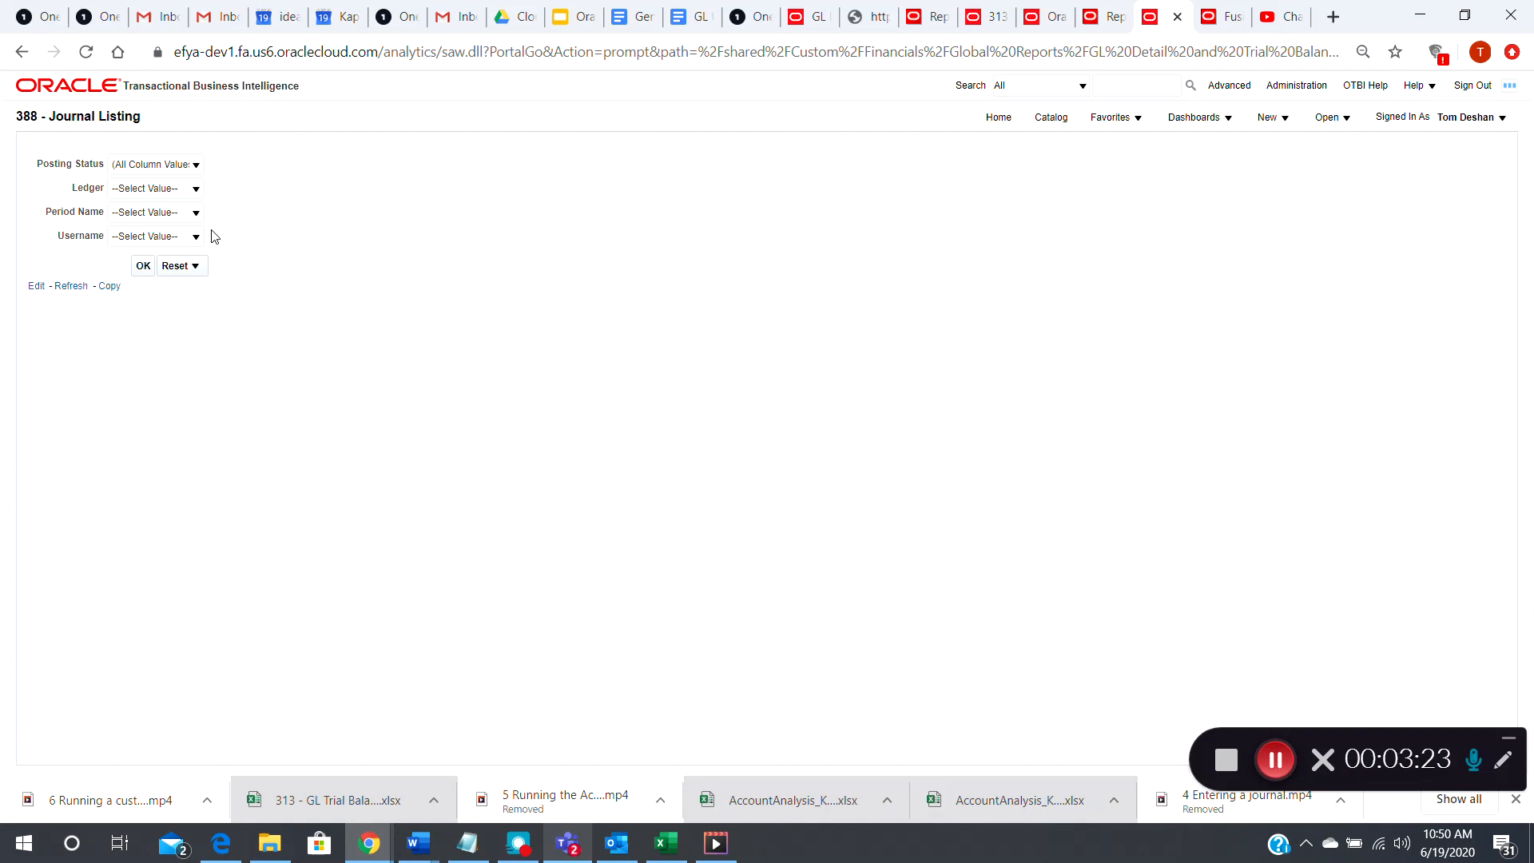
Set the report's Ledger prompt to KUSD
click(195, 189)
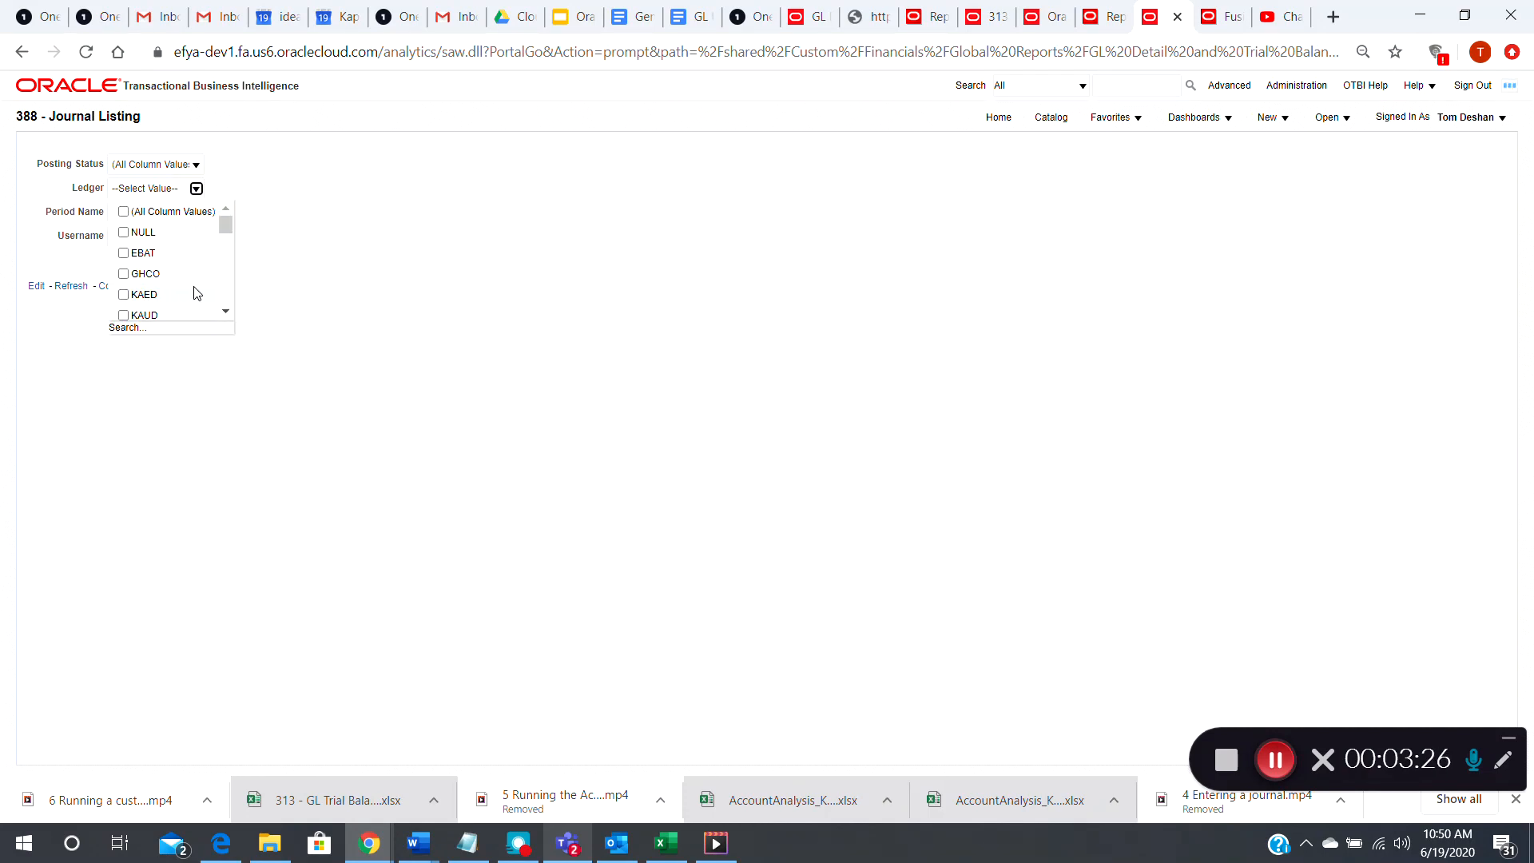
click(226, 311)
click(225, 312)
click(225, 312)
click(225, 312)
click(226, 313)
click(225, 312)
click(226, 313)
click(226, 312)
click(225, 313)
click(225, 312)
click(226, 312)
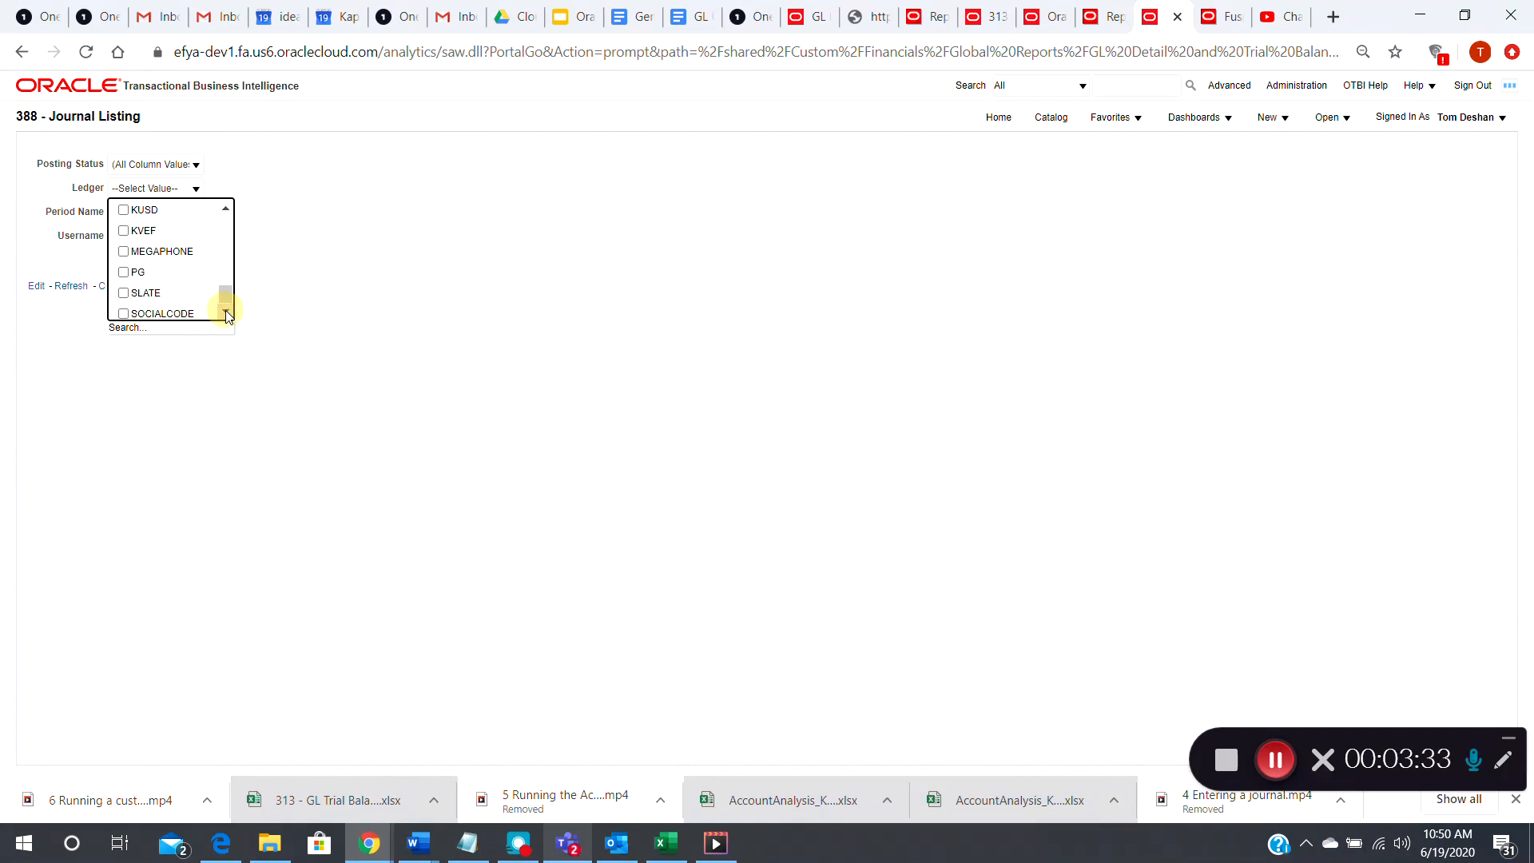
click(124, 209)
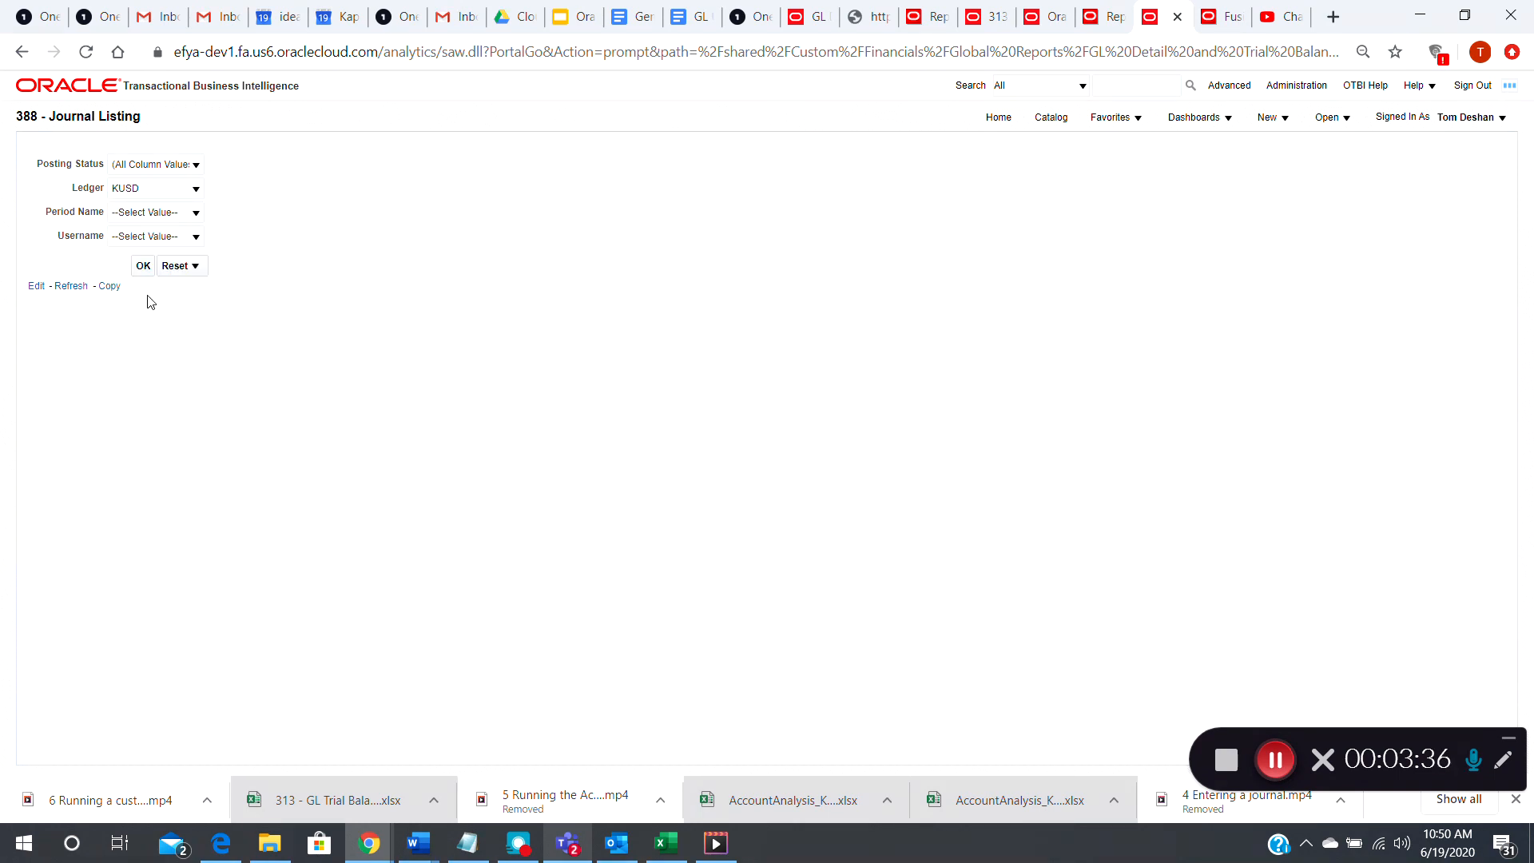
Search the available period names for JUN-20 and choose it as the Period Name
click(196, 213)
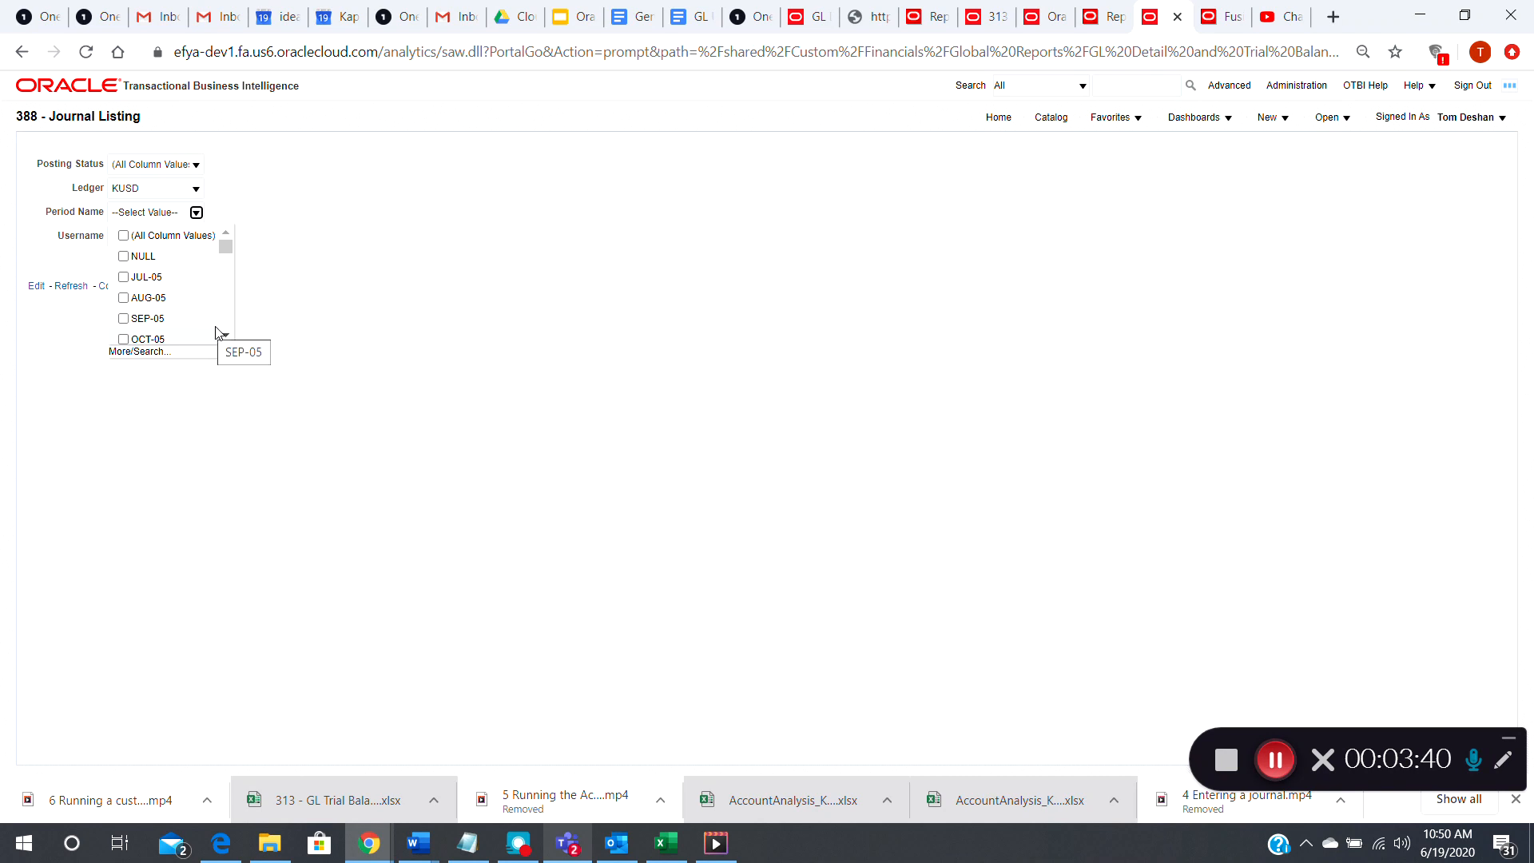
click(144, 353)
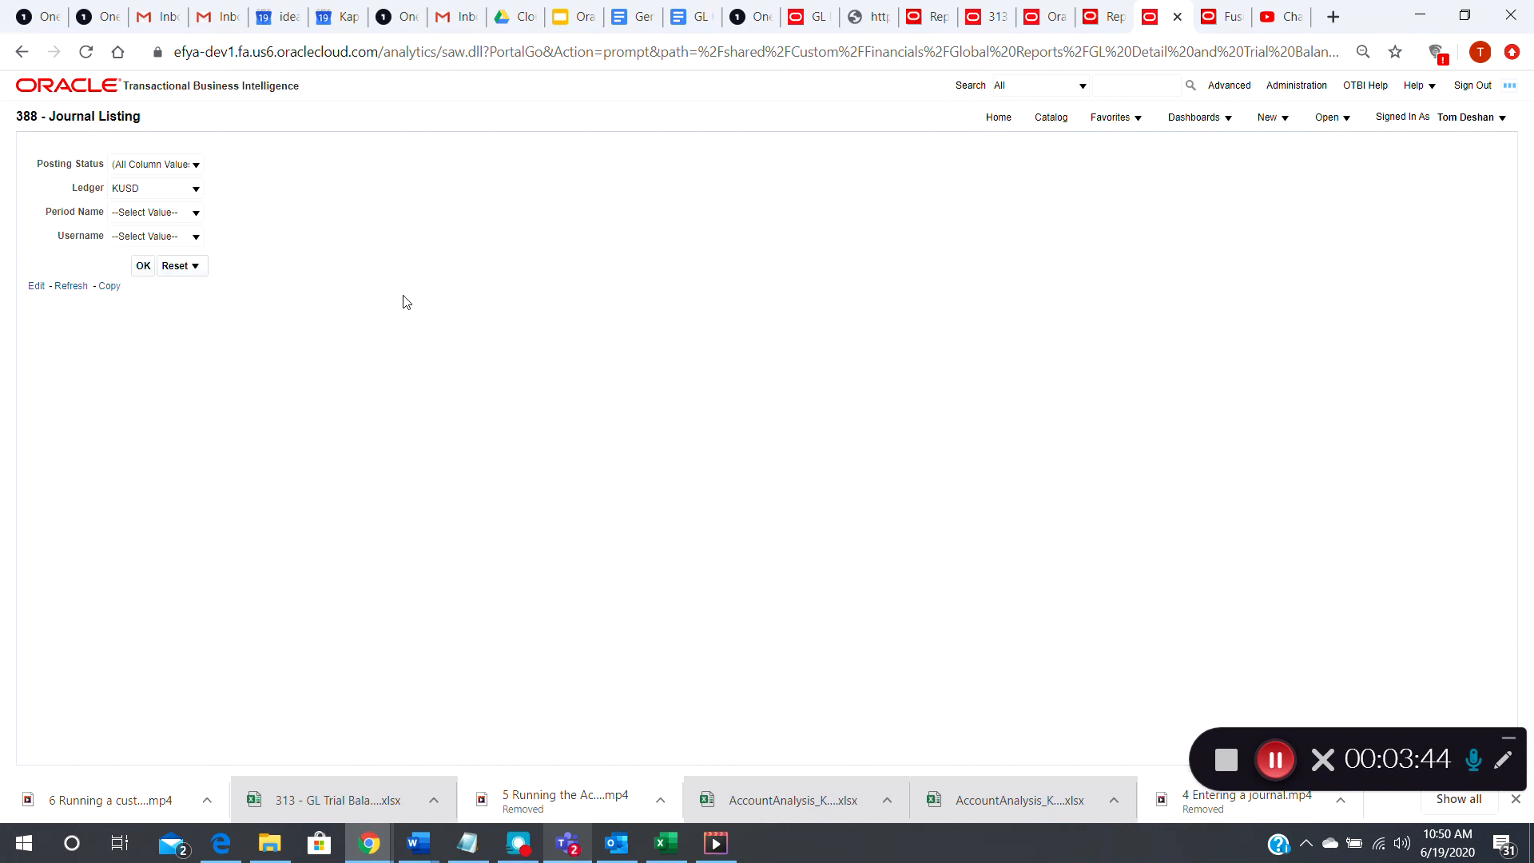
click(624, 332)
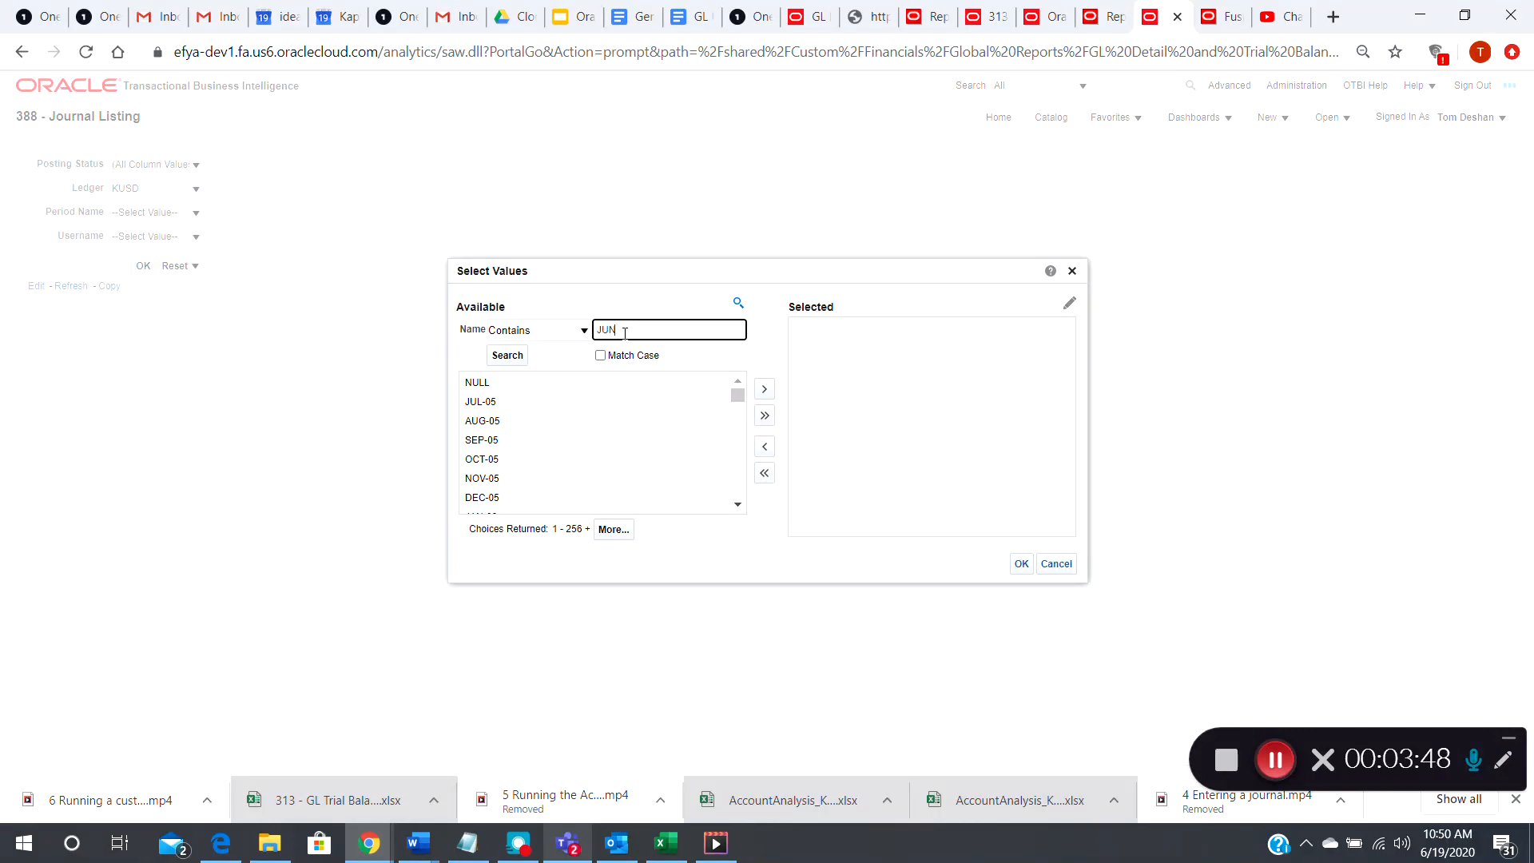
text(JUN-20)
click(512, 356)
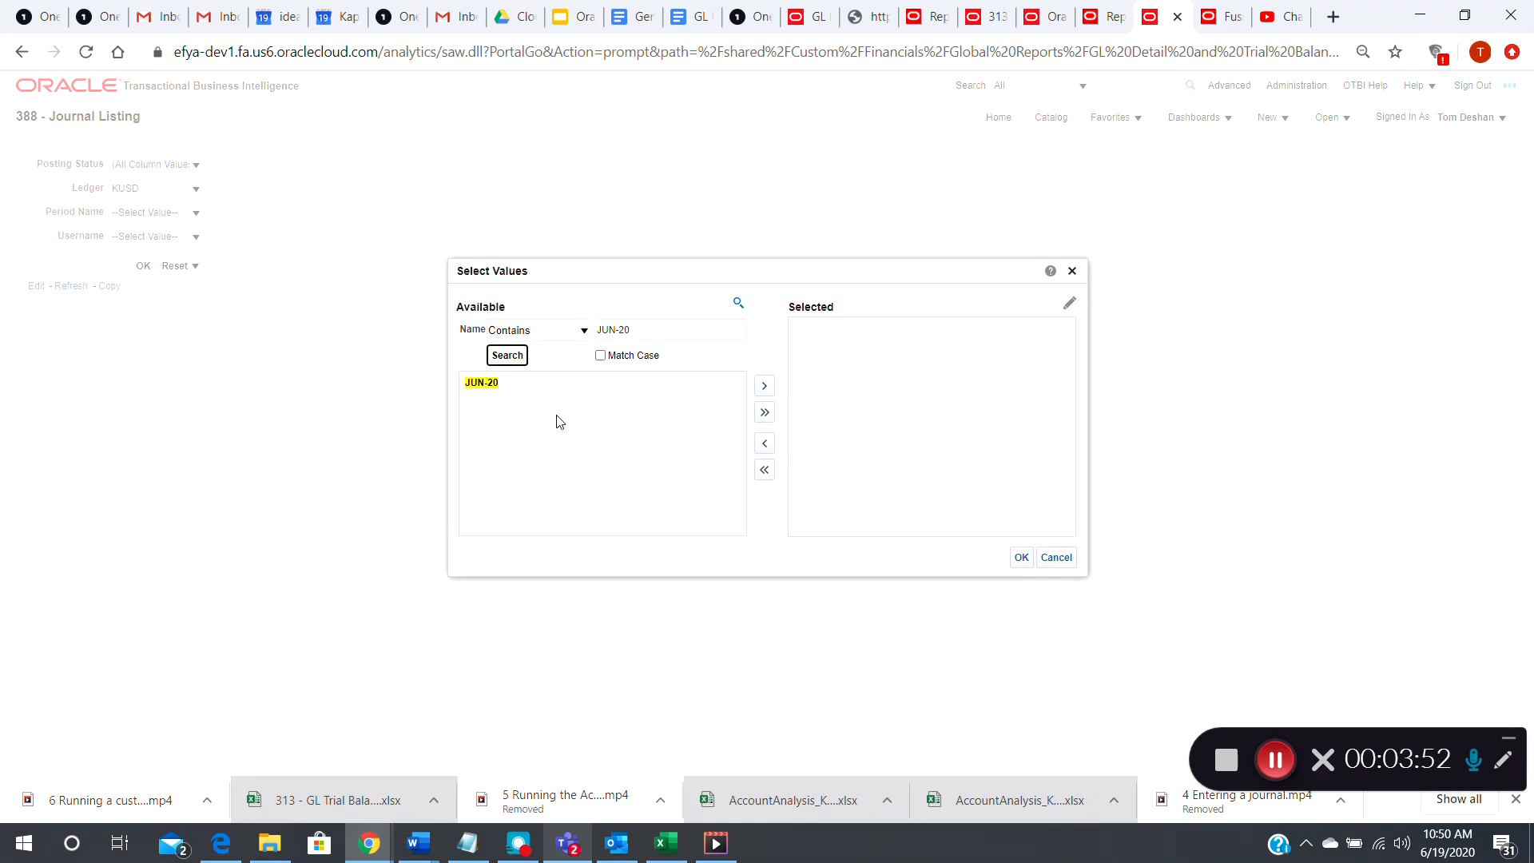
click(474, 386)
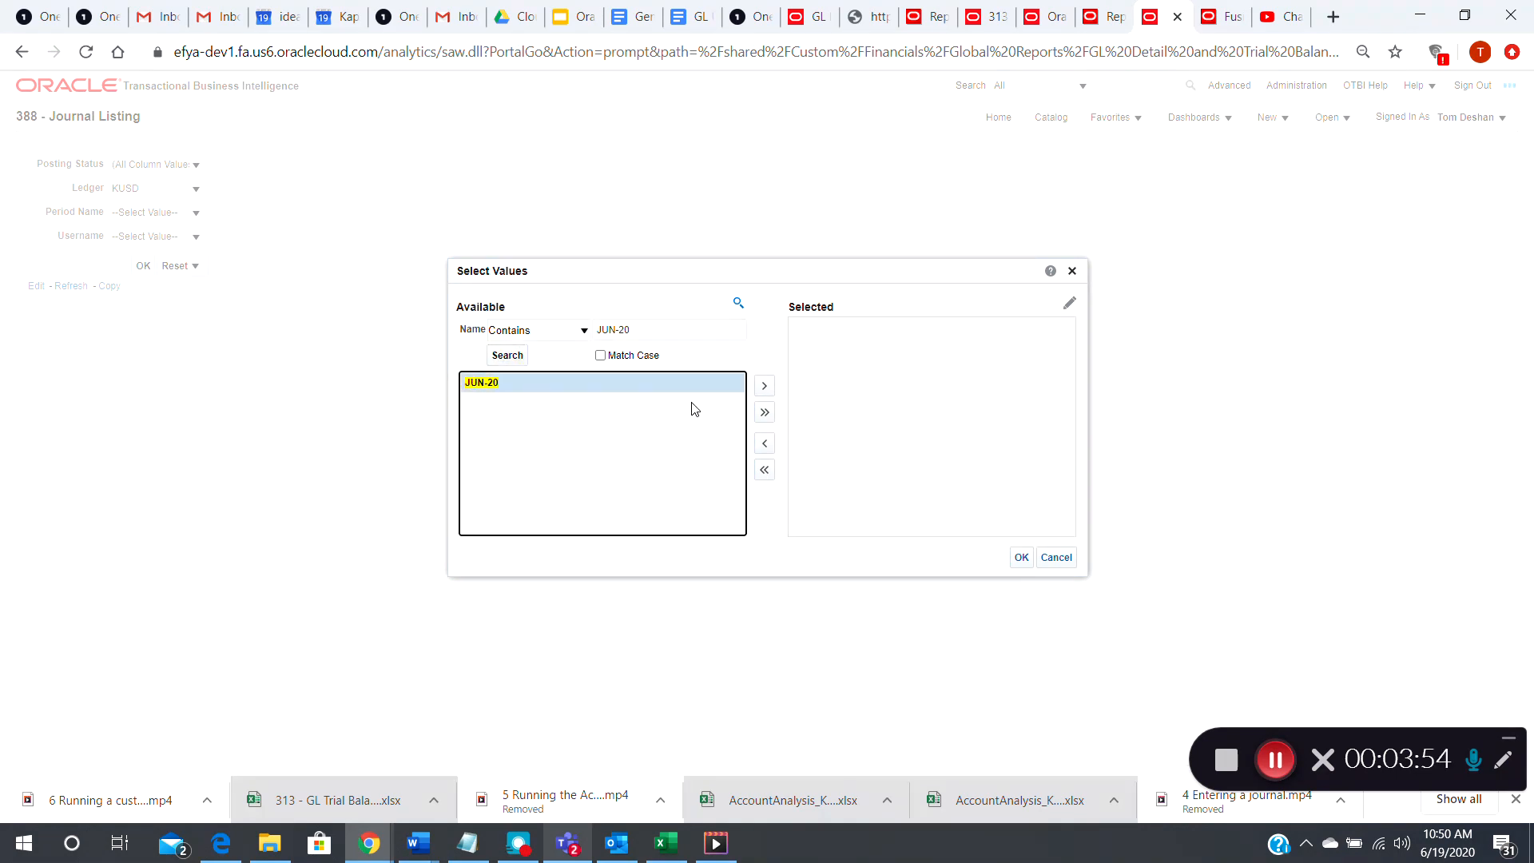
click(765, 388)
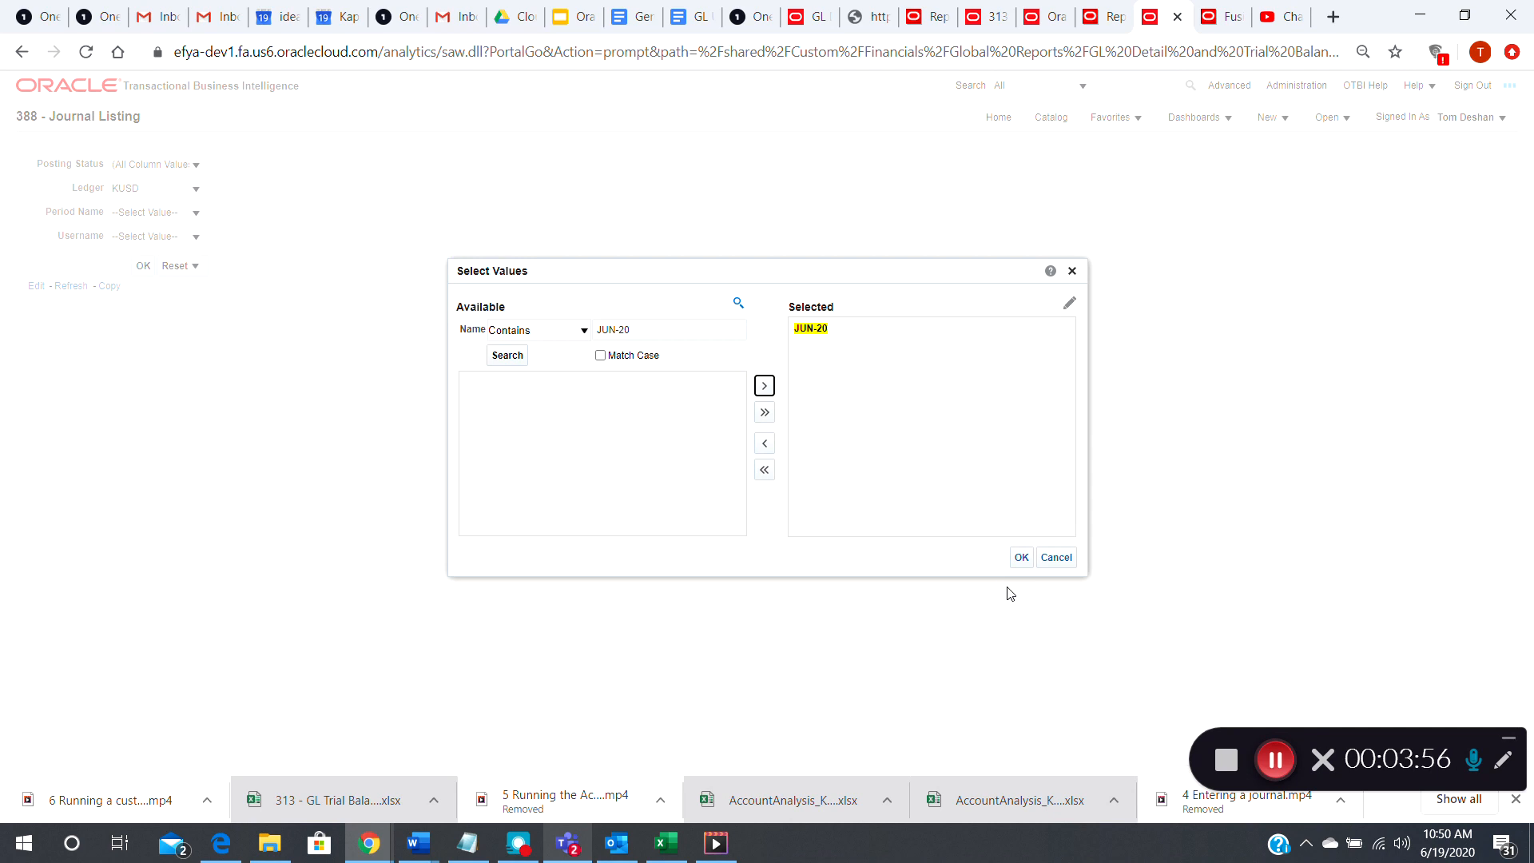
click(1021, 558)
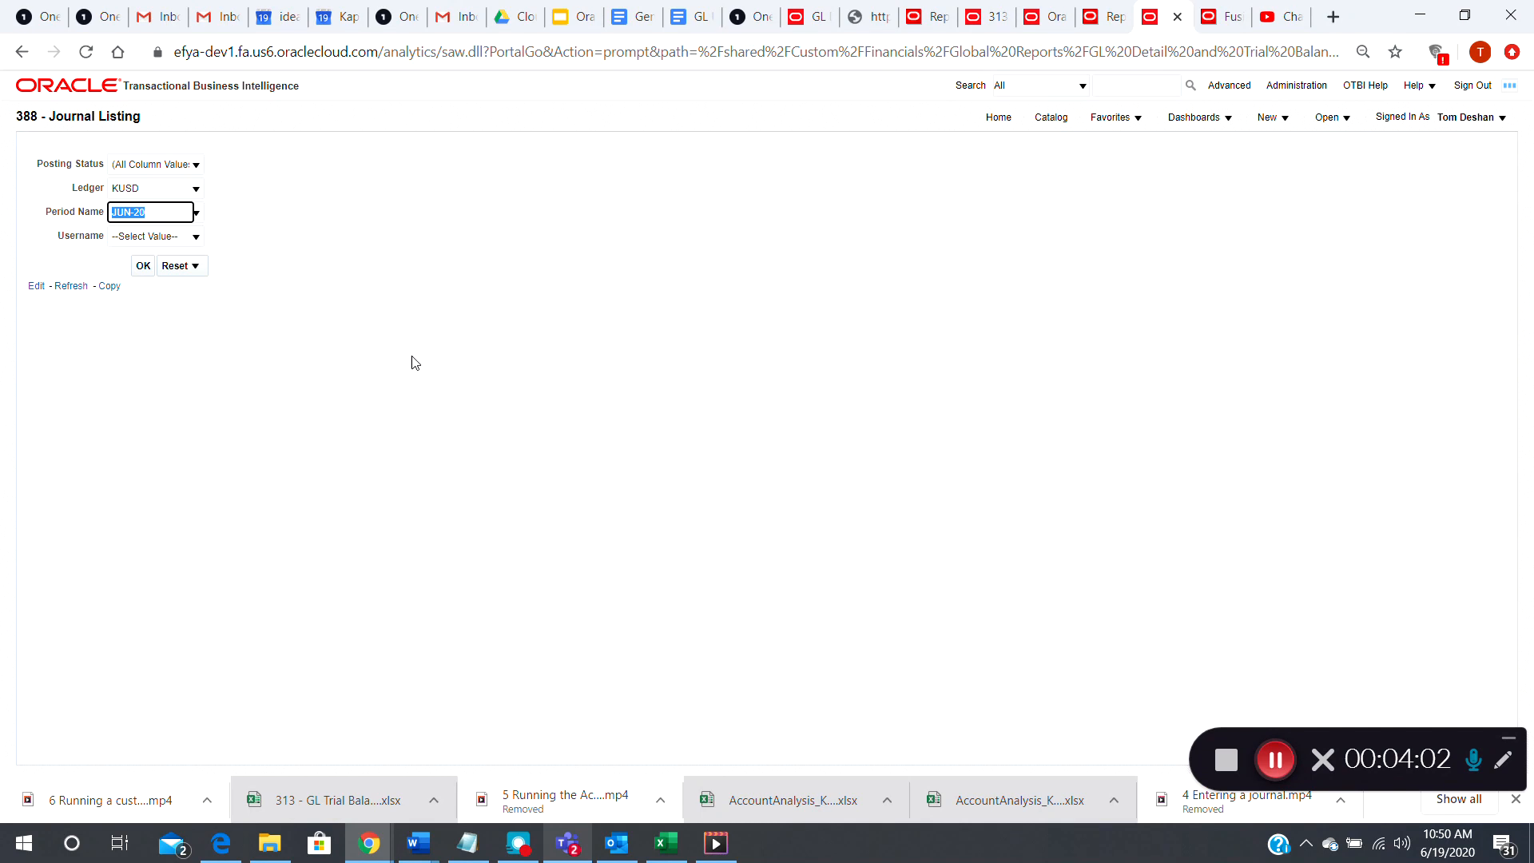
Run the Journal Listing report with the selected prompt values, leaving Username unfiltered
click(144, 268)
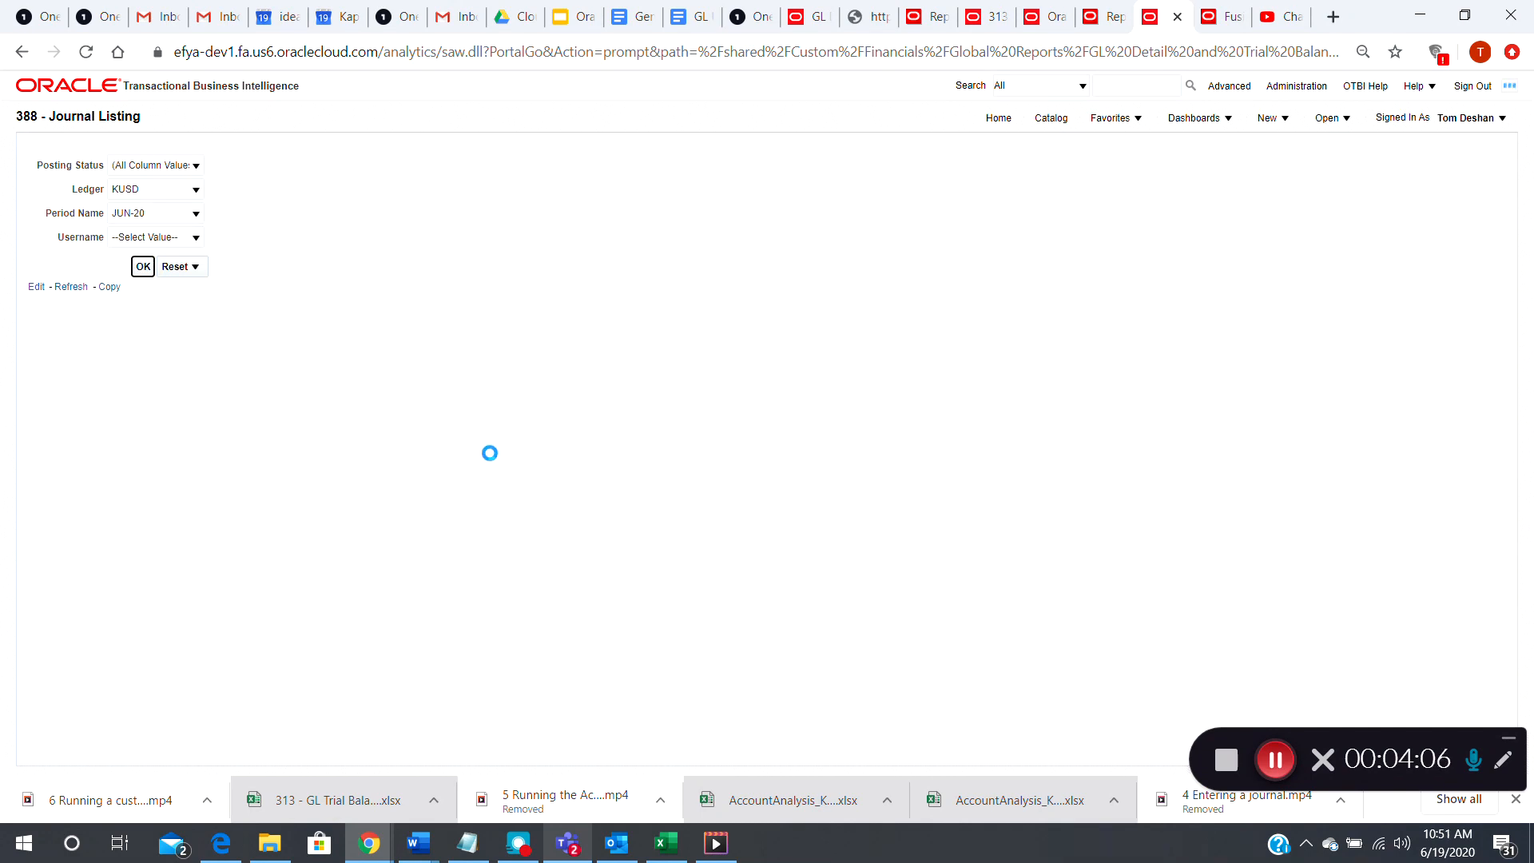
click(1276, 761)
click(1276, 761)
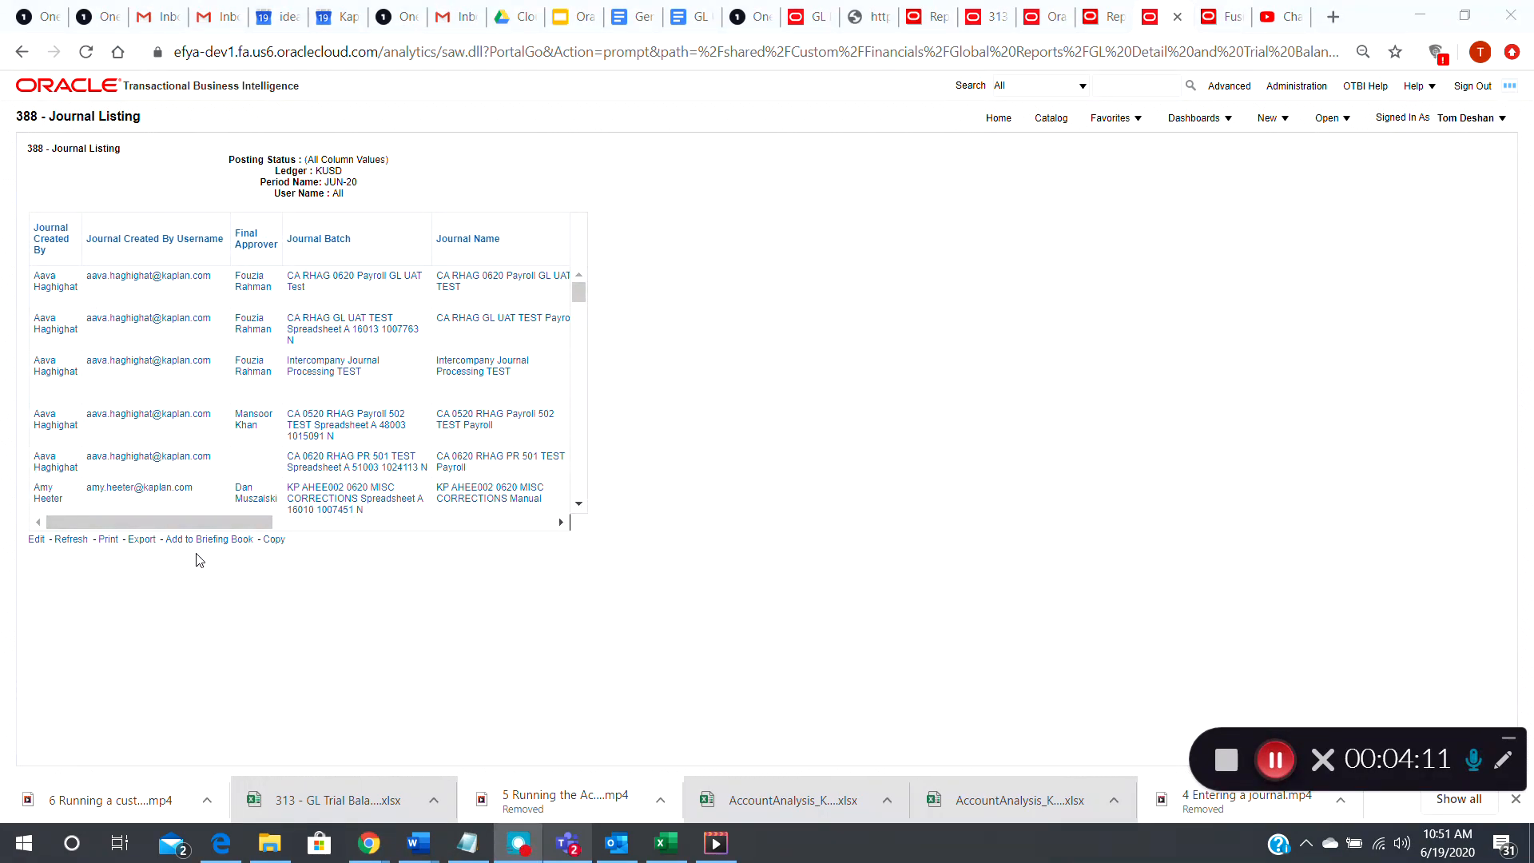
click(178, 524)
drag(177, 524, 145, 530)
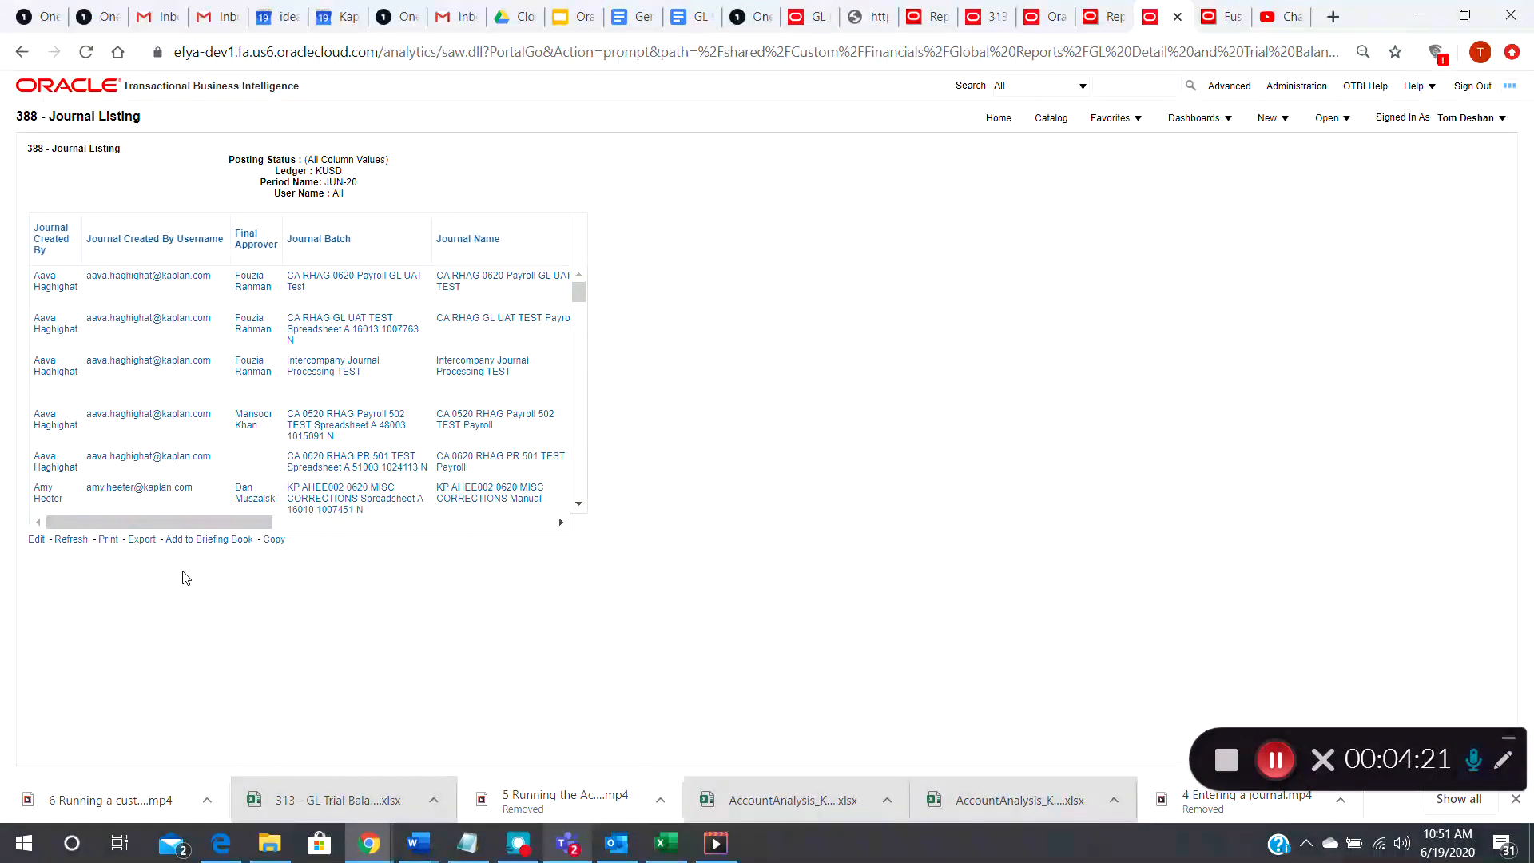
Export the journal listing data in CSV format and open the downloaded 388 - Journal Listing.csv file in Excel
click(141, 540)
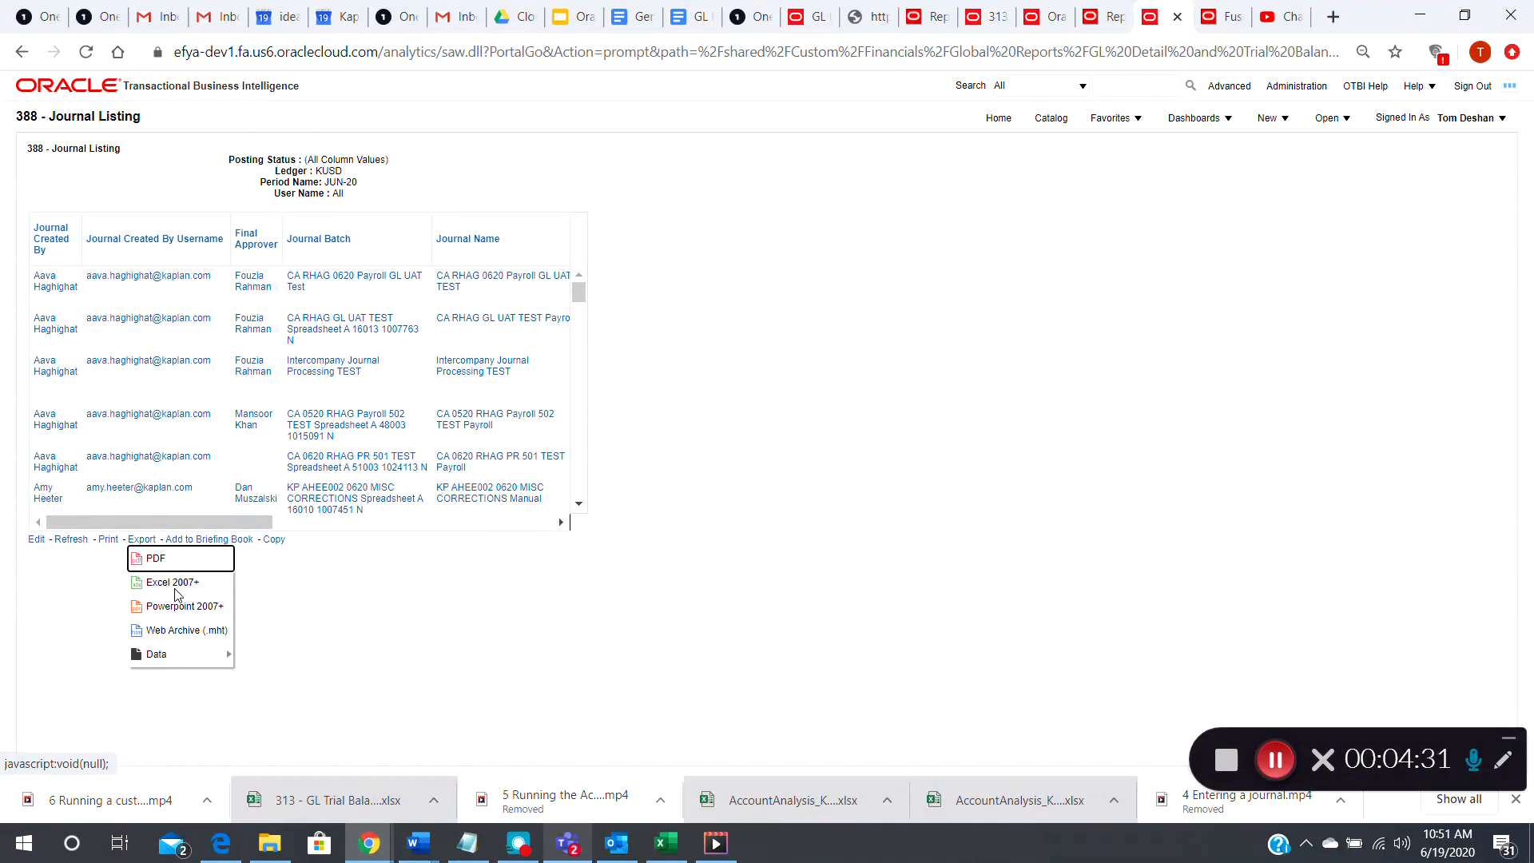
mouse_move(176, 659)
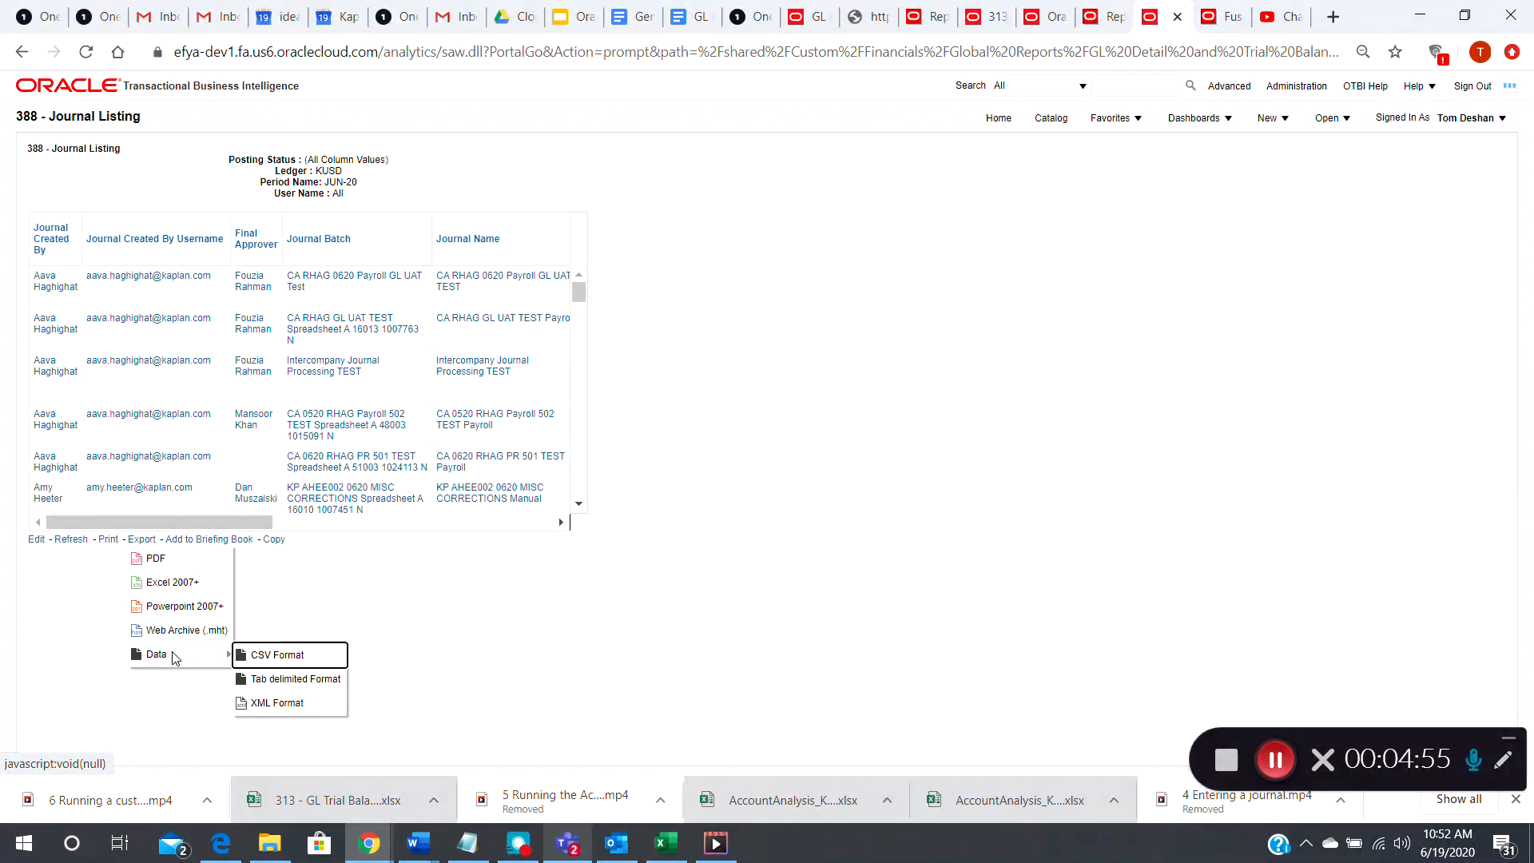
click(272, 662)
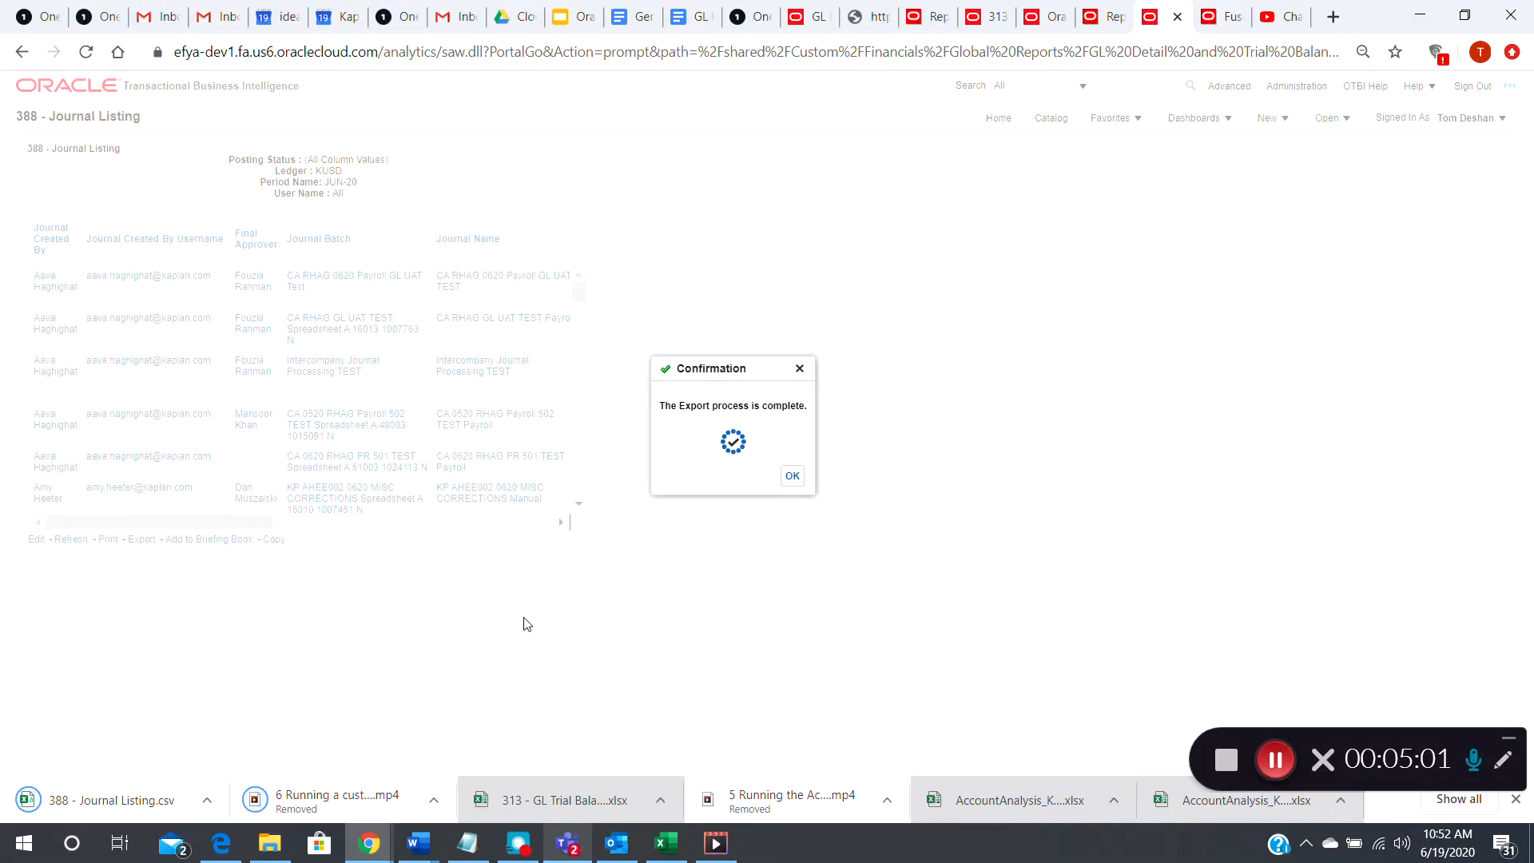
click(104, 799)
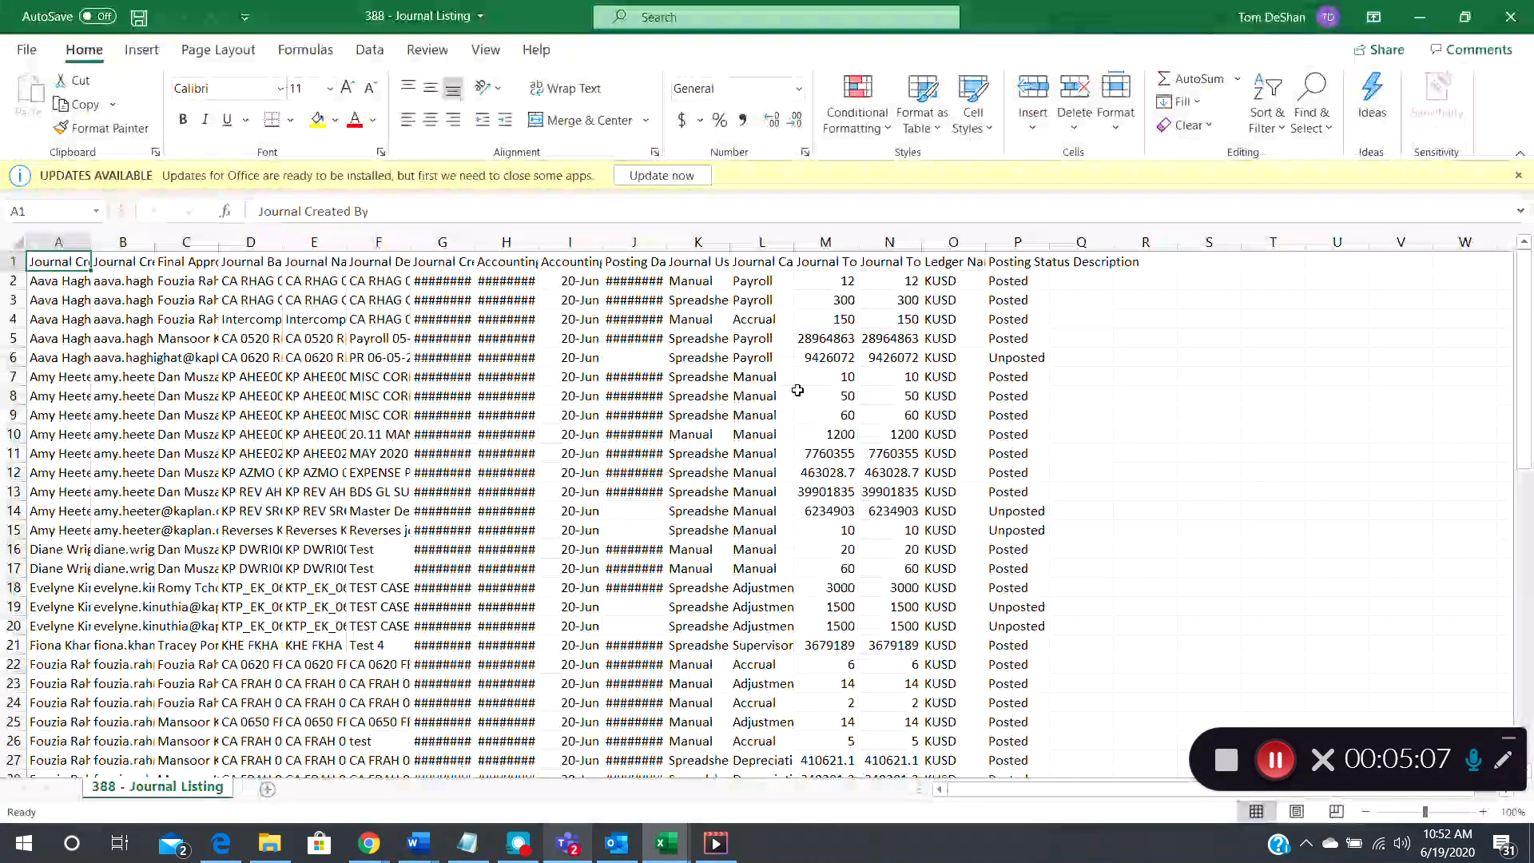
Autofit the width of all columns in the exported 388 - Journal Listing sheet
click(649, 375)
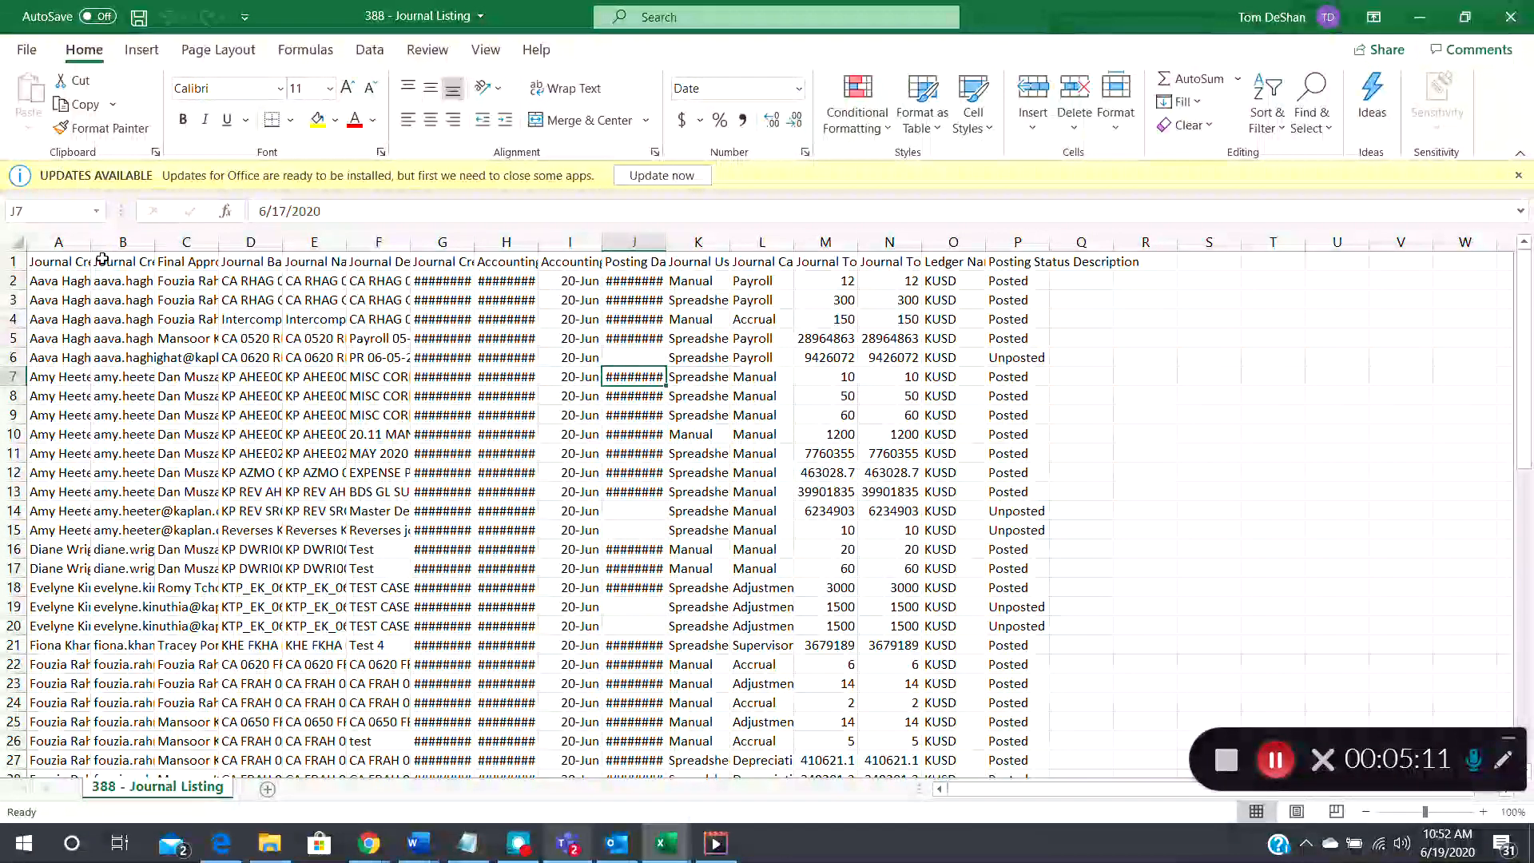
click(14, 243)
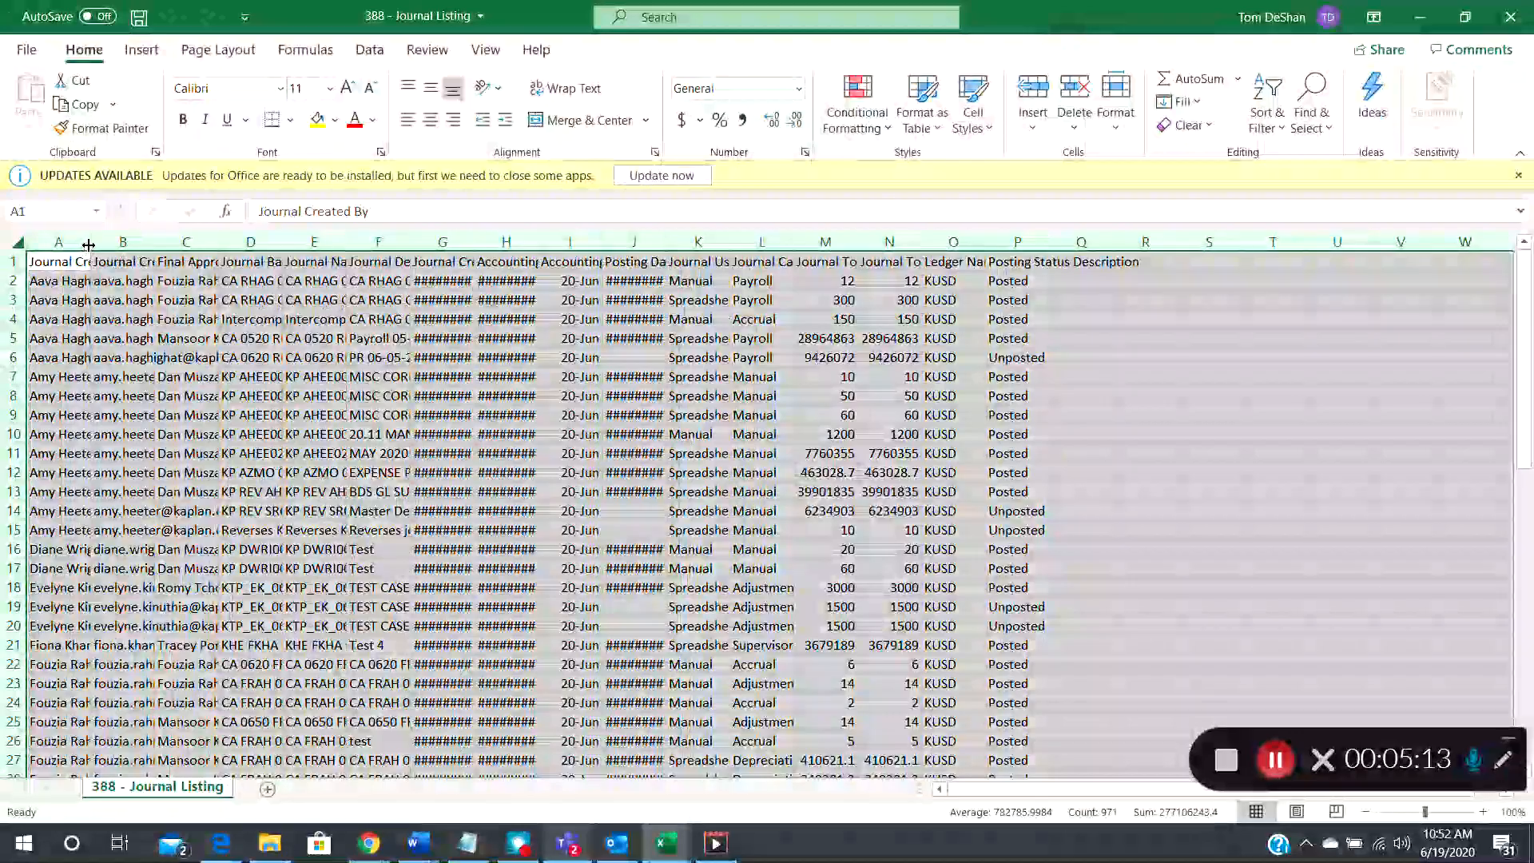
double_click(90, 243)
click(318, 395)
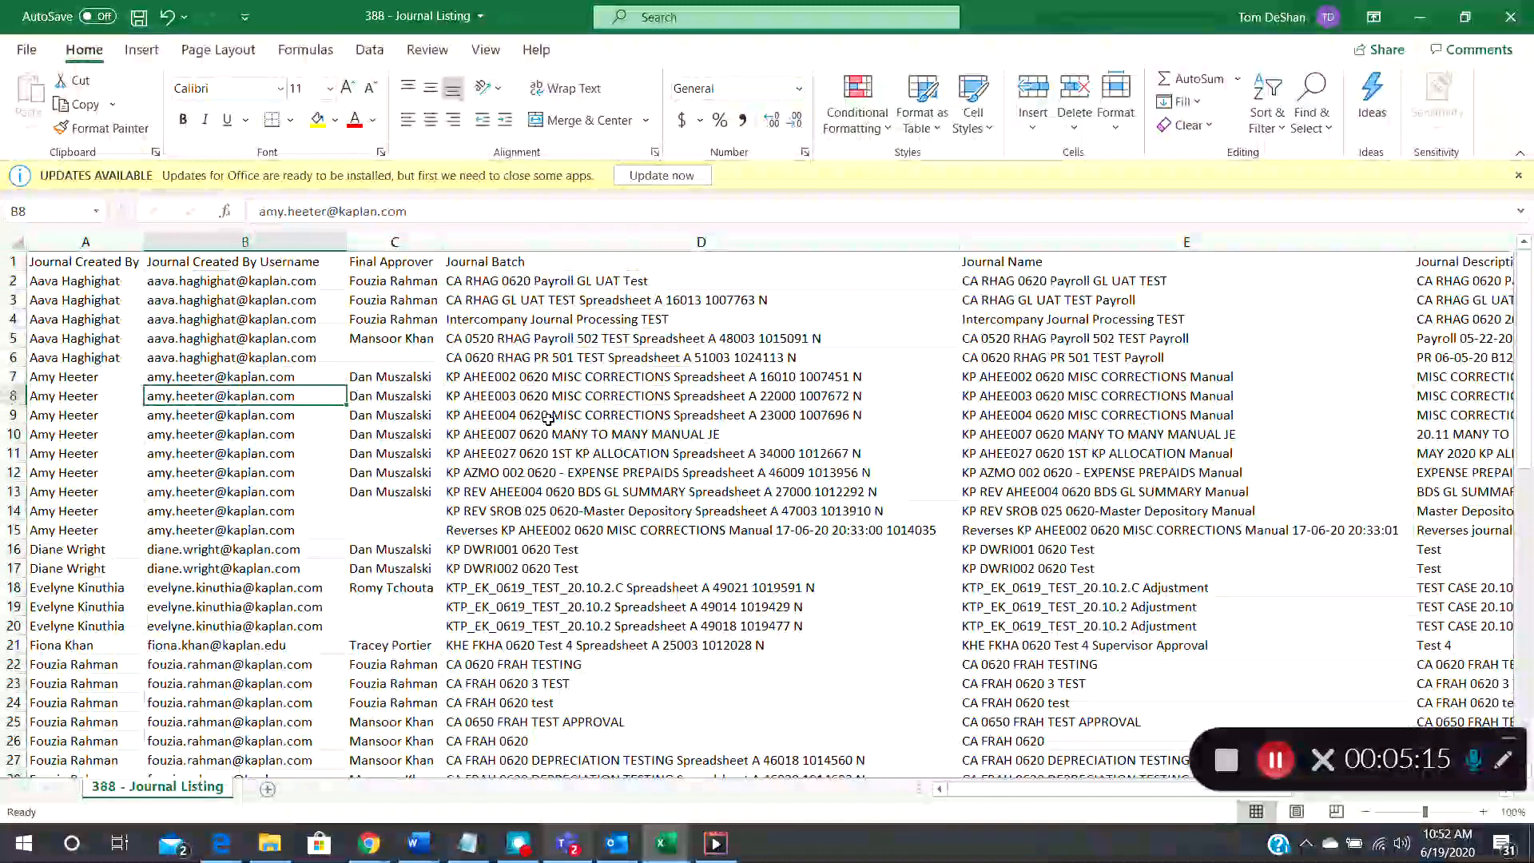
Examine the exported journal listing's columns, from journal creator, approver and batch through dates, source, category and accounted totals
key(Up)
key(Left)
key(Up)
key(Up)
key(Up)
key(Up)
key(Up)
key(Up)
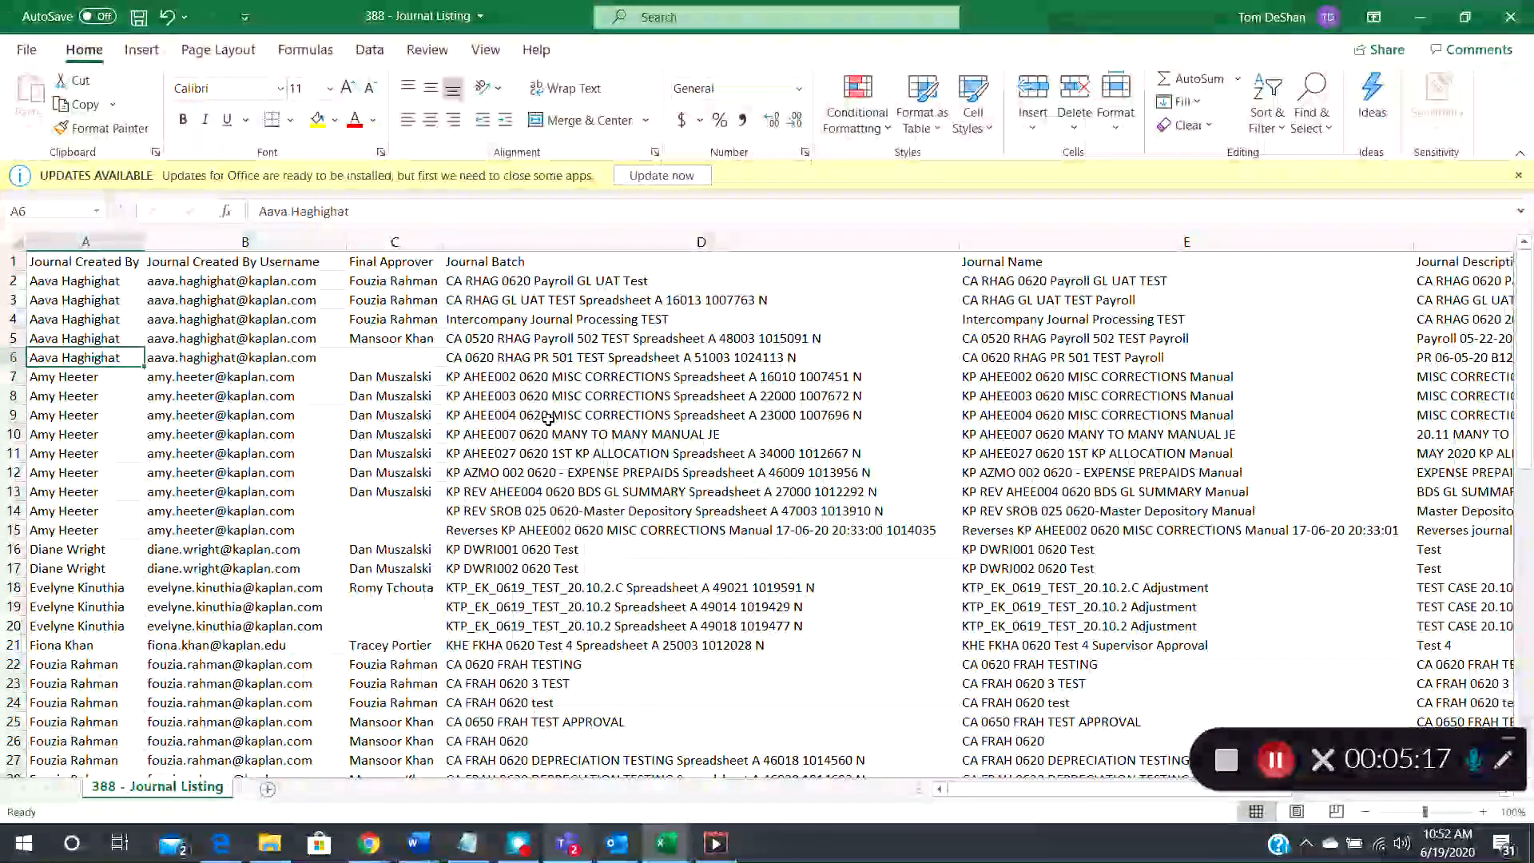
key(Down)
key(Down)
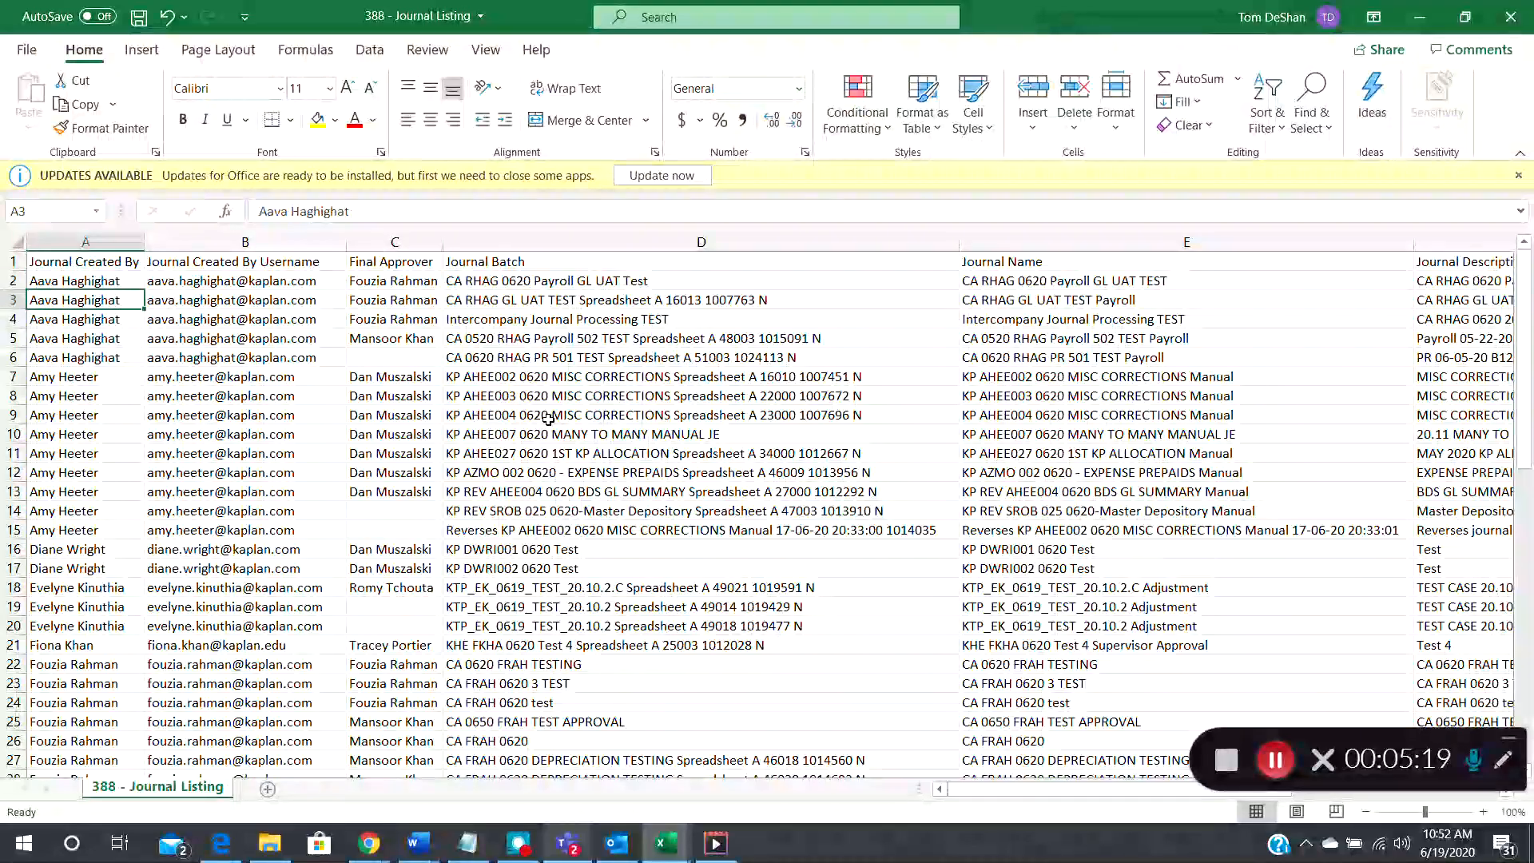
key(Up)
key(Up)
key(Left)
key(Left)
key(Right)
key(Right)
key(Right)
key(Right)
key(Right)
key(Right)
key(Right)
key(Right)
key(Right)
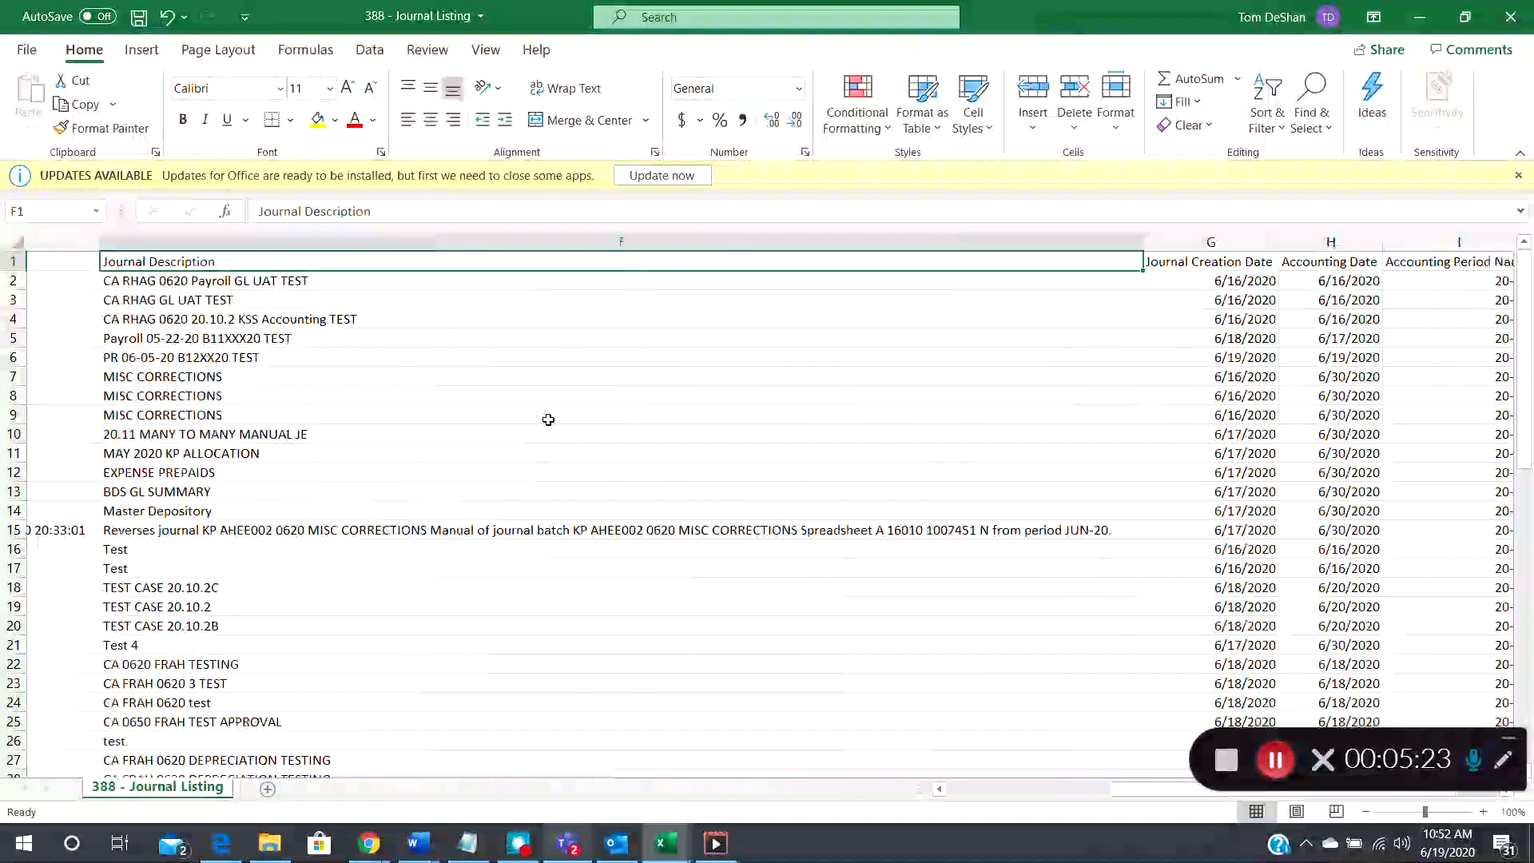
key(Right)
key(Right)
key(Right)
key(Right)
key(Right)
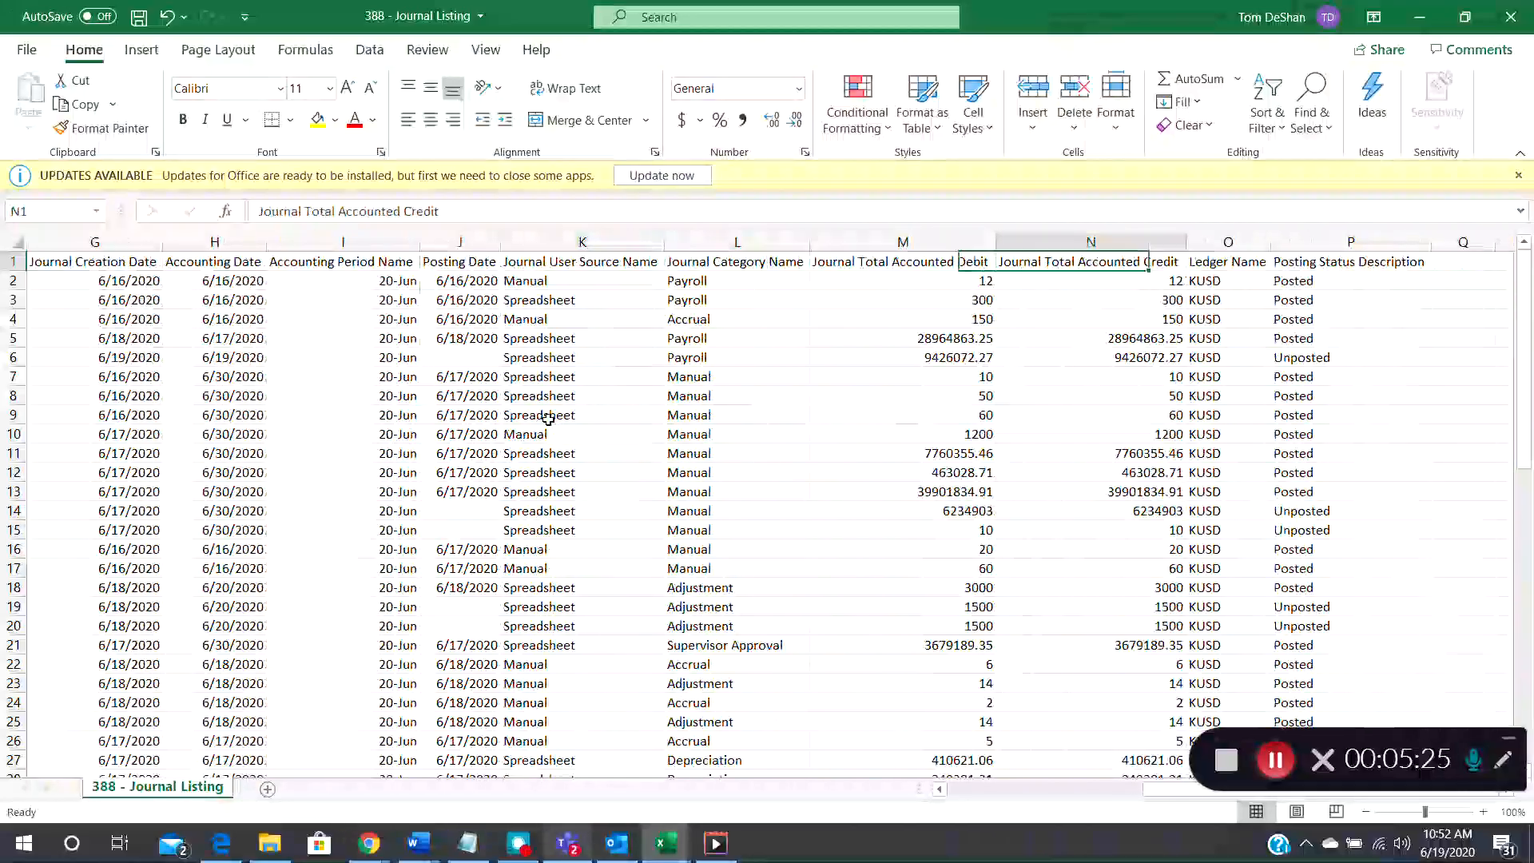
key(Left)
key(Left)
key(Left)
key(Left)
key(Left)
key(Left)
key(Left)
key(Left)
key(Left)
key(Left)
key(Left)
key(Left)
key(Left)
key(Left)
key(Left)
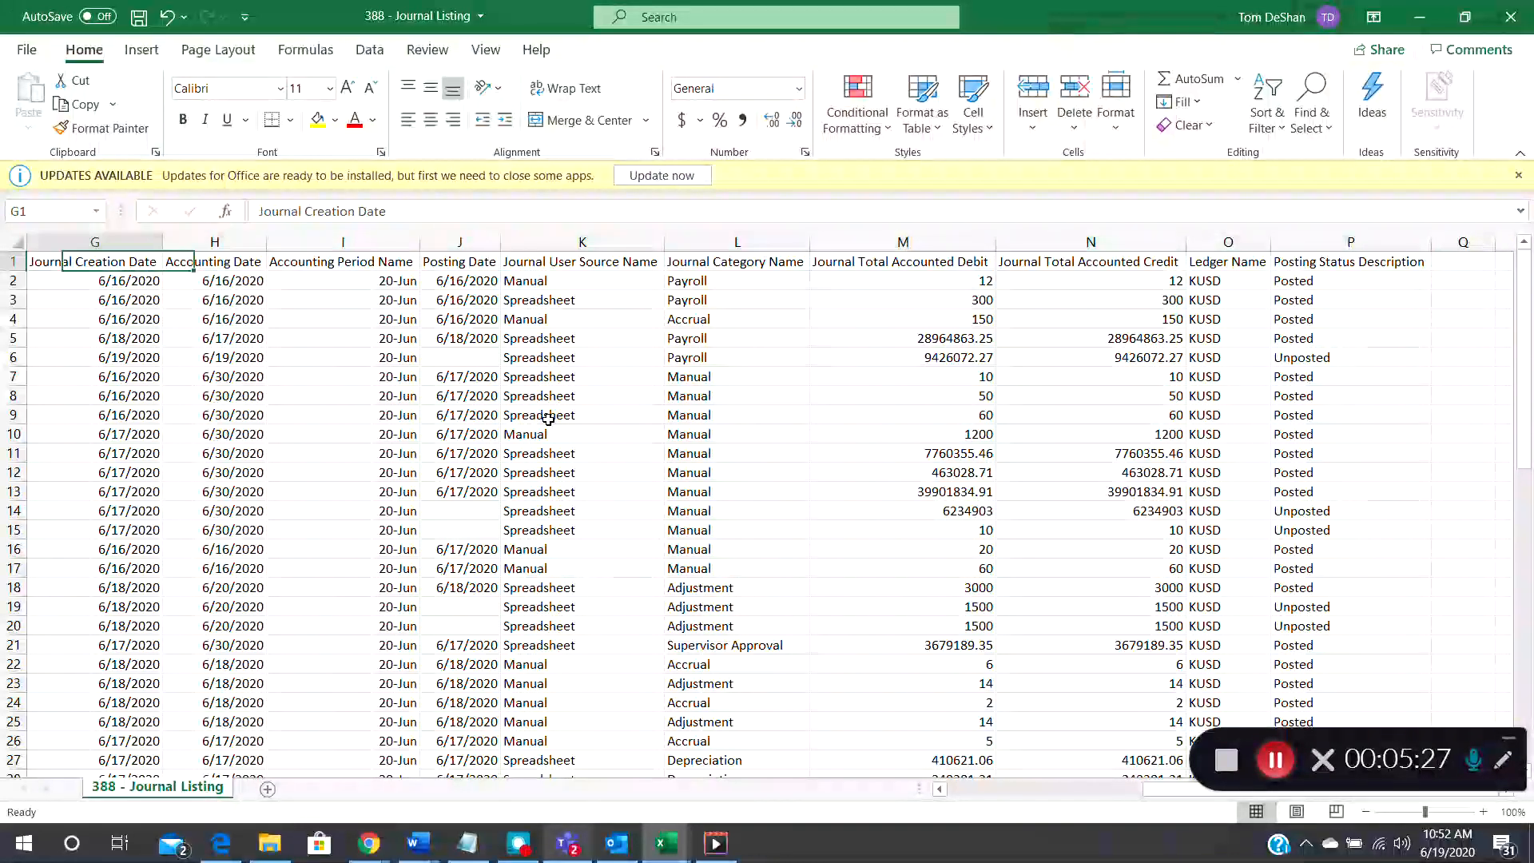